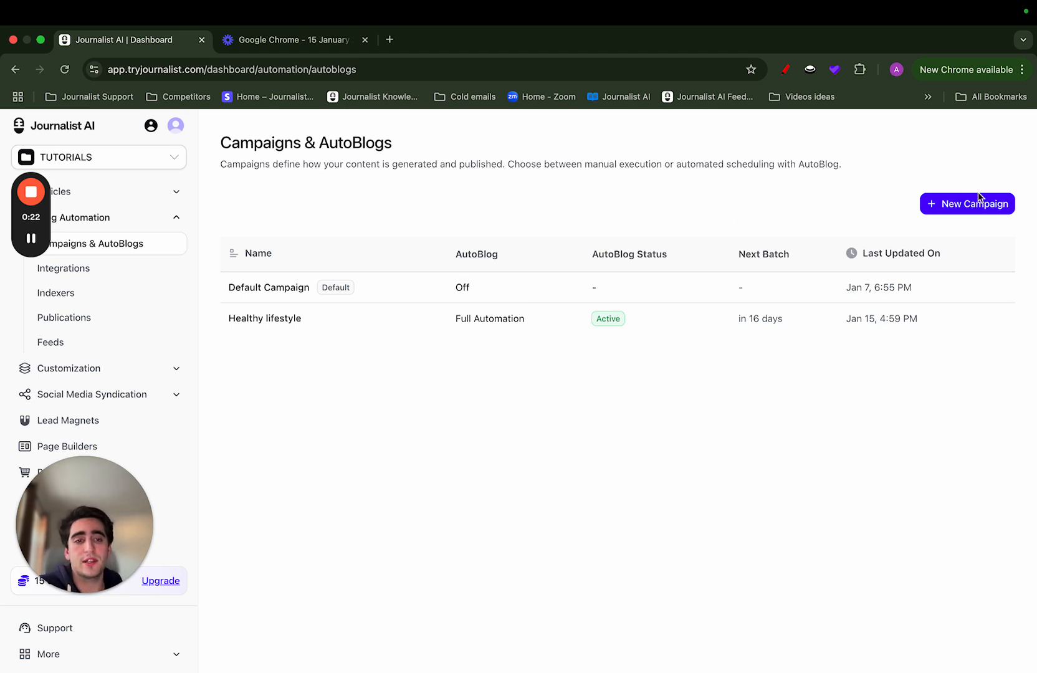
Start a new campaign and name it "Oakey Plumbers, inc."
{"action": "left_click", "coordinate": [956, 206]}
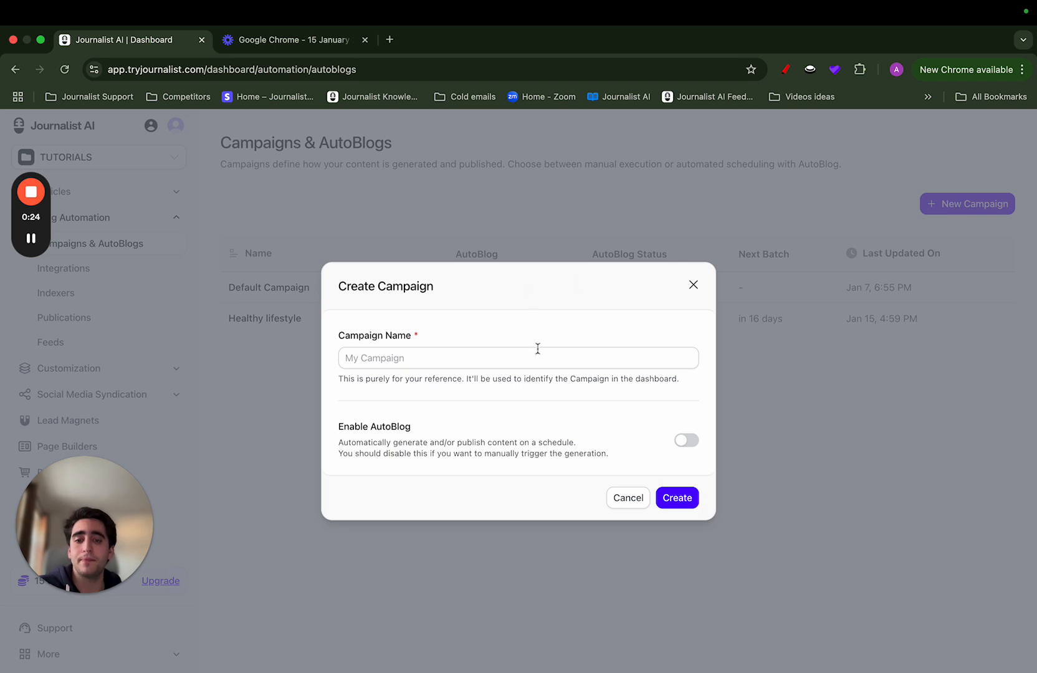
{"action": "left_click", "coordinate": [538, 362]}
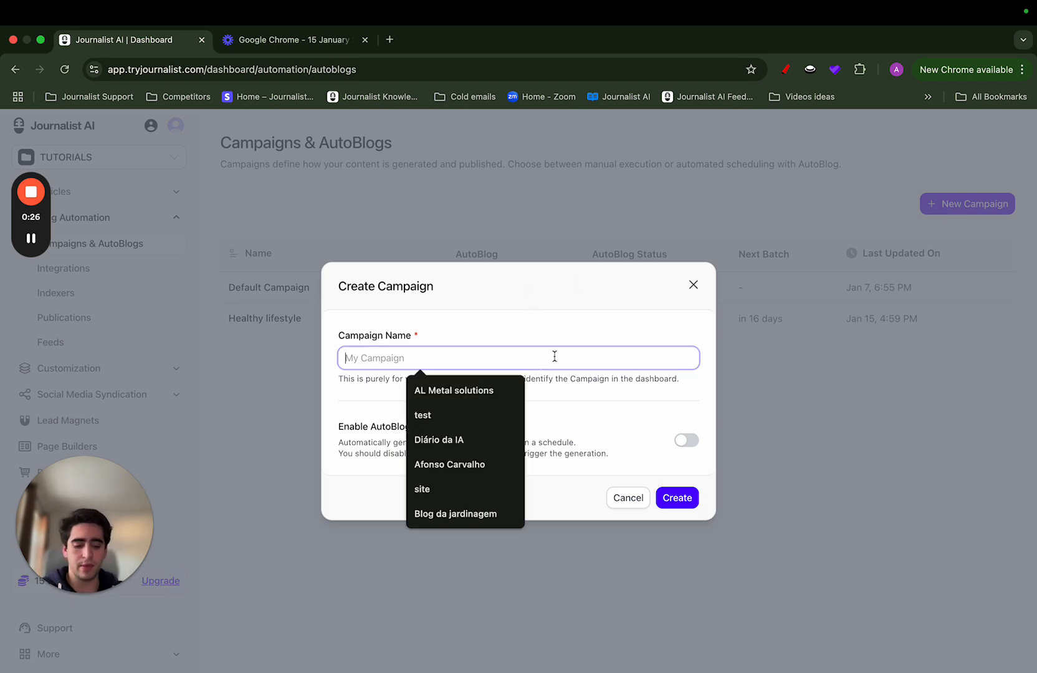
{"action": "type", "text": "O"}
{"action": "key", "text": "Down"}
{"action": "key", "text": "Down"}
{"action": "key", "text": "Return"}
{"action": "left_click", "coordinate": [492, 310]}
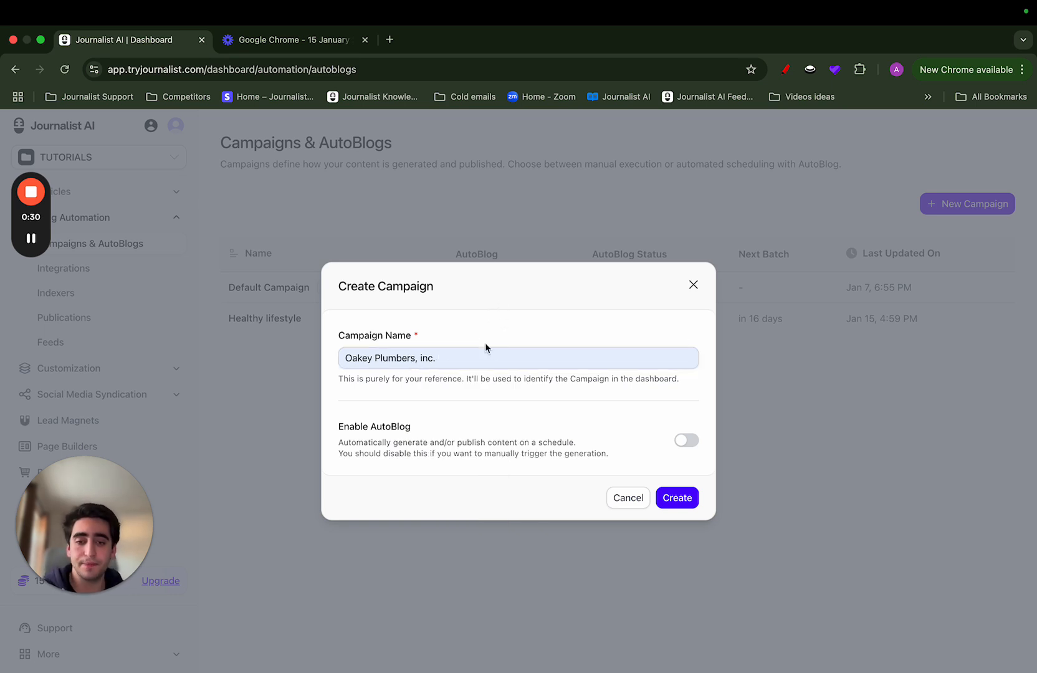
Enable AutoBlog for the campaign with Planned Automation Mode and continue to its configuration
{"action": "left_click", "coordinate": [685, 440]}
{"action": "scroll", "coordinate": [537, 500], "scroll_direction": "down", "scroll_amount": 4}
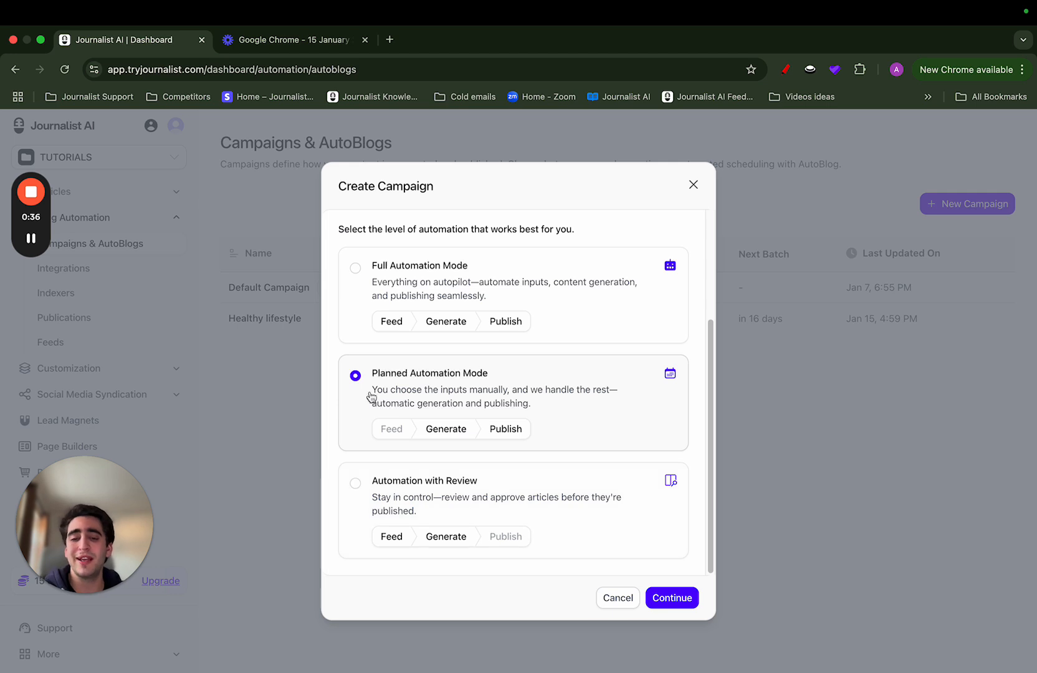
{"action": "left_click", "coordinate": [379, 376]}
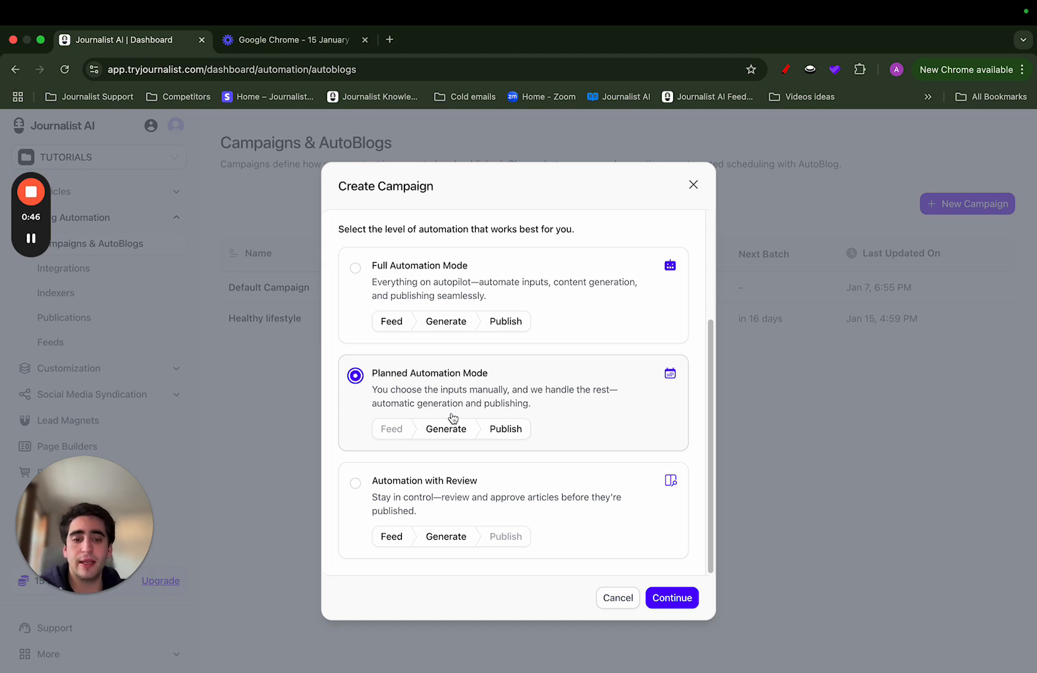
{"action": "left_click", "coordinate": [673, 600]}
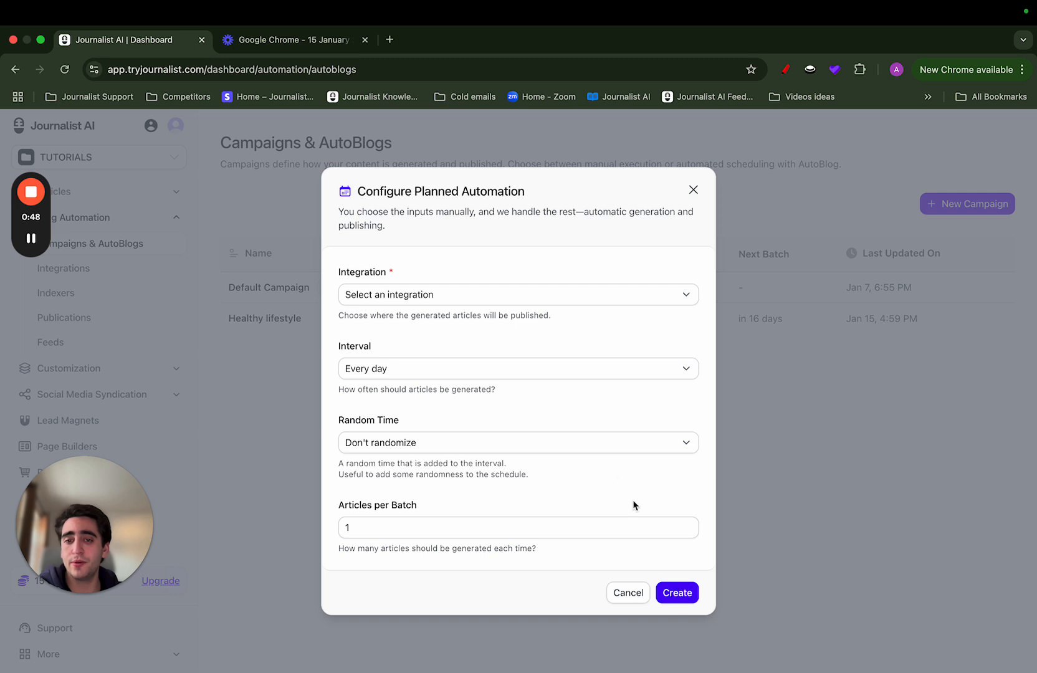
Select My Webflow Integration as the publishing destination for the generated articles
{"action": "left_click", "coordinate": [397, 297]}
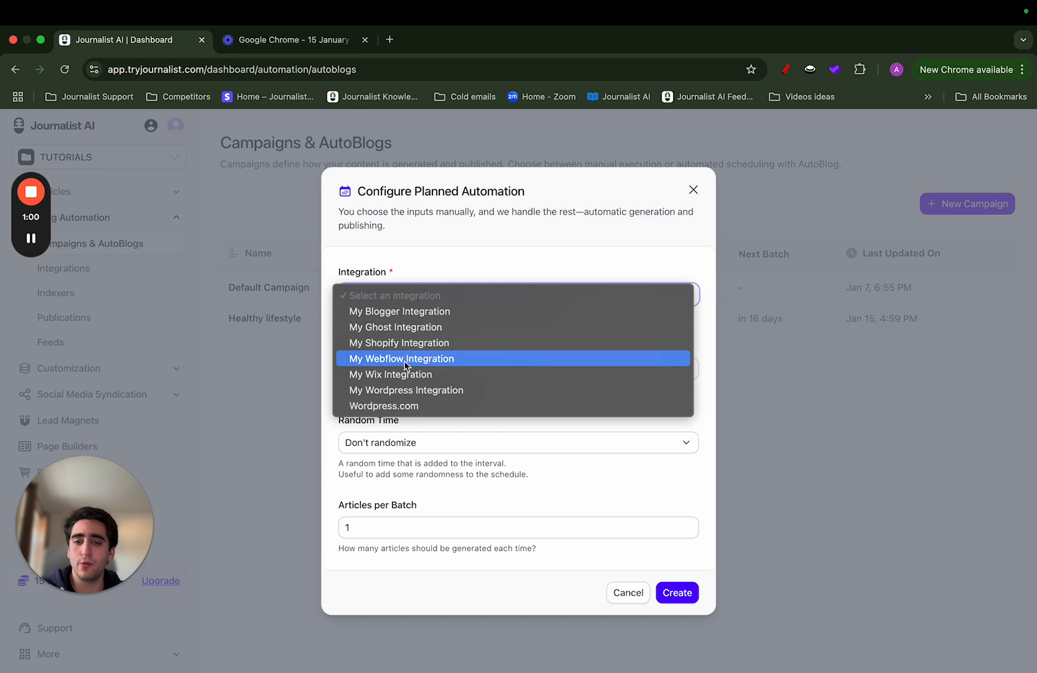
{"action": "left_click", "coordinate": [430, 359]}
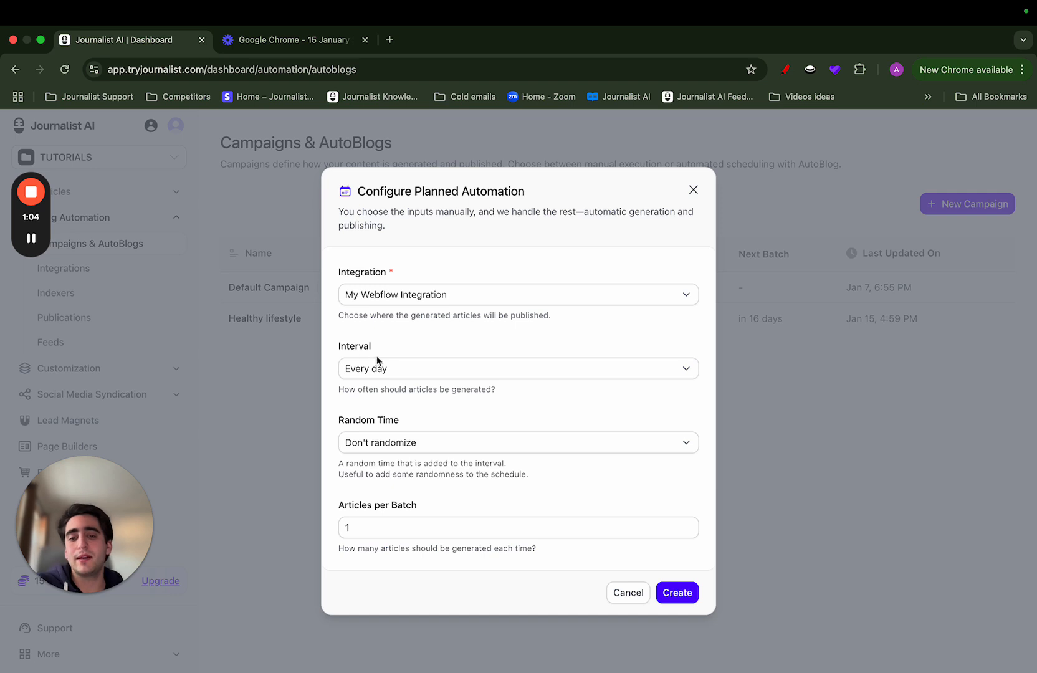
Change the article generation interval to every week, and set it back to every day
{"action": "left_click", "coordinate": [360, 371]}
{"action": "left_click", "coordinate": [395, 289]}
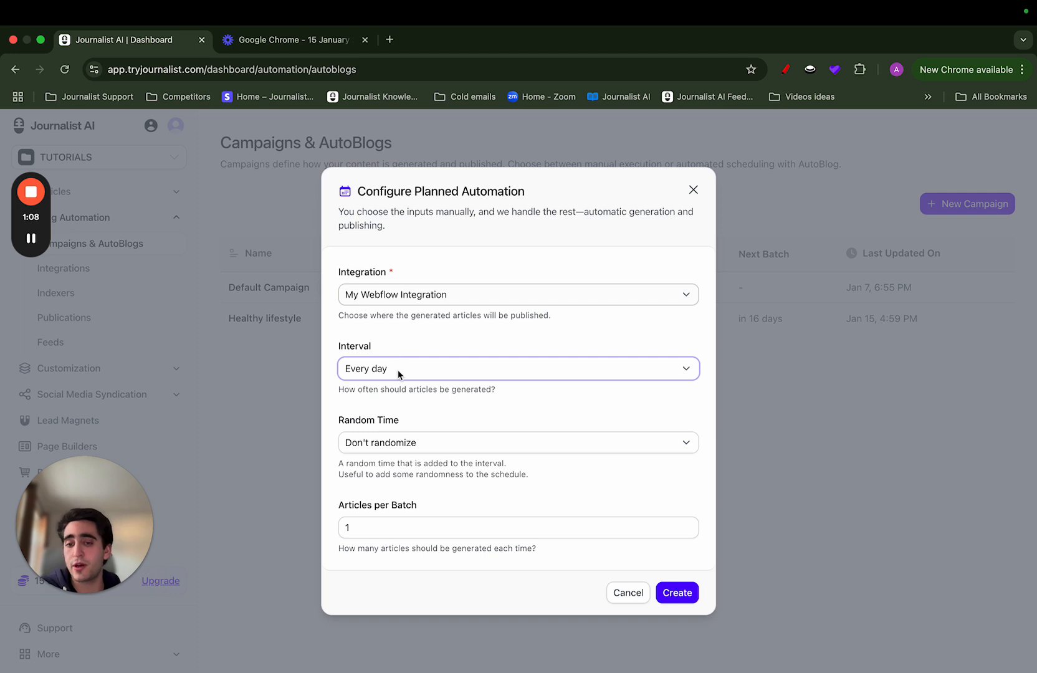
{"action": "left_click", "coordinate": [398, 370]}
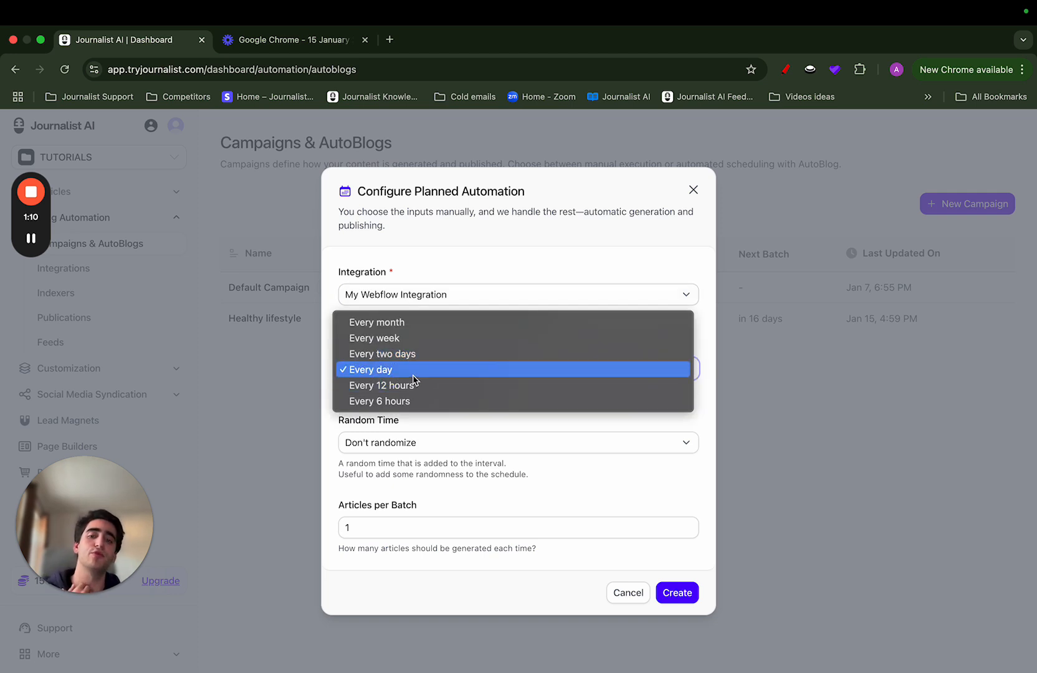
{"action": "left_click", "coordinate": [408, 371]}
{"action": "left_click", "coordinate": [406, 370]}
{"action": "left_click", "coordinate": [407, 385]}
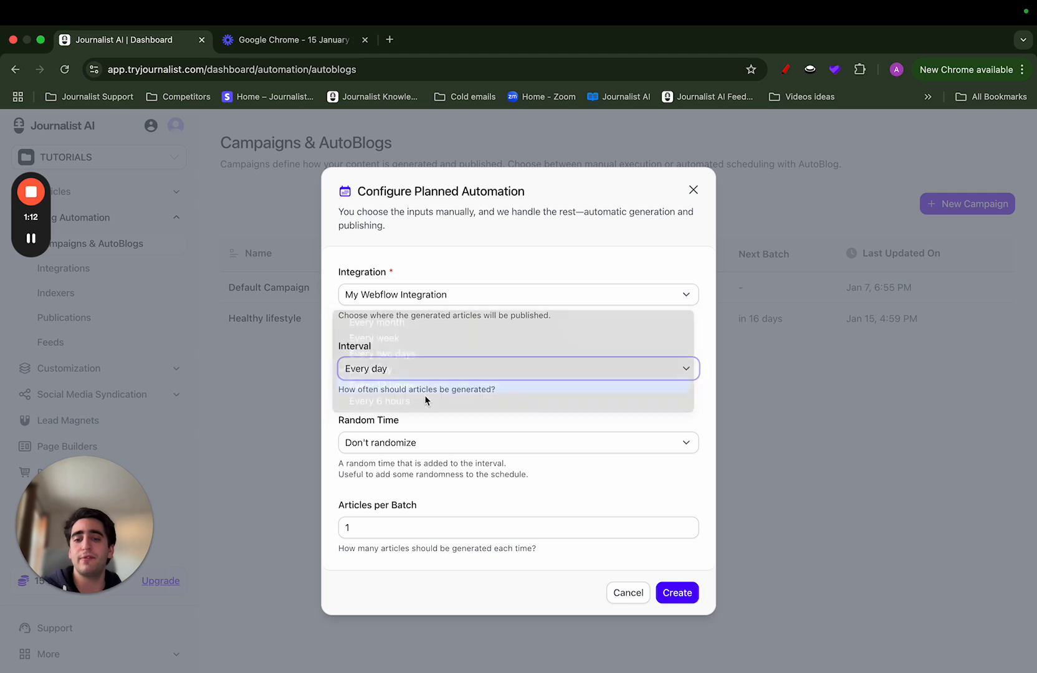
{"action": "left_click", "coordinate": [423, 367]}
{"action": "left_click", "coordinate": [409, 326]}
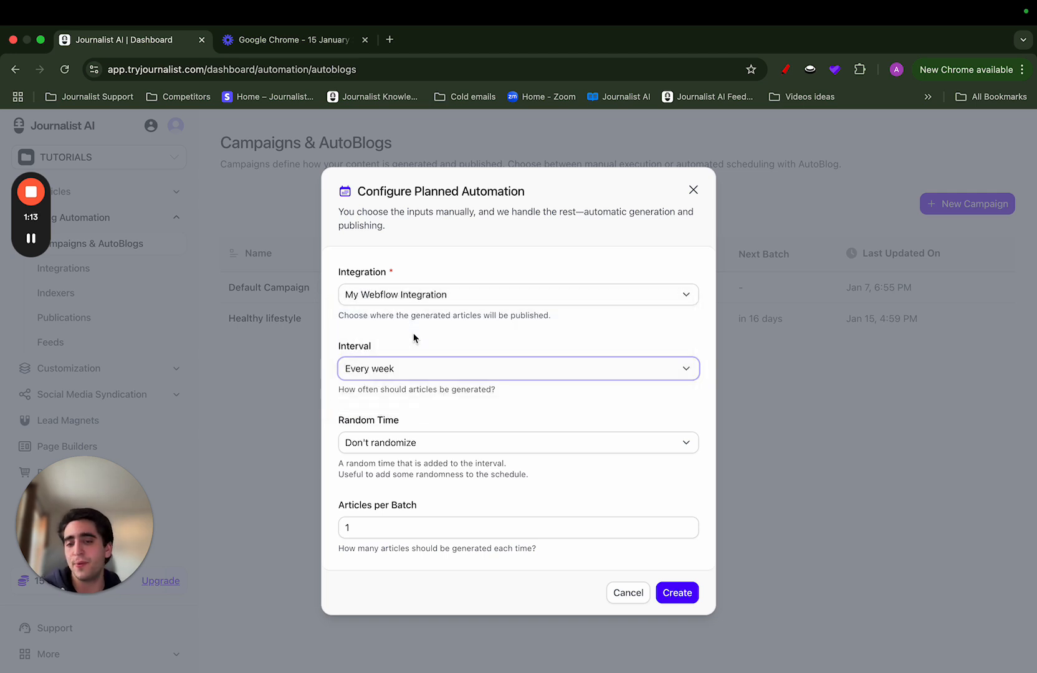
{"action": "left_click", "coordinate": [399, 364]}
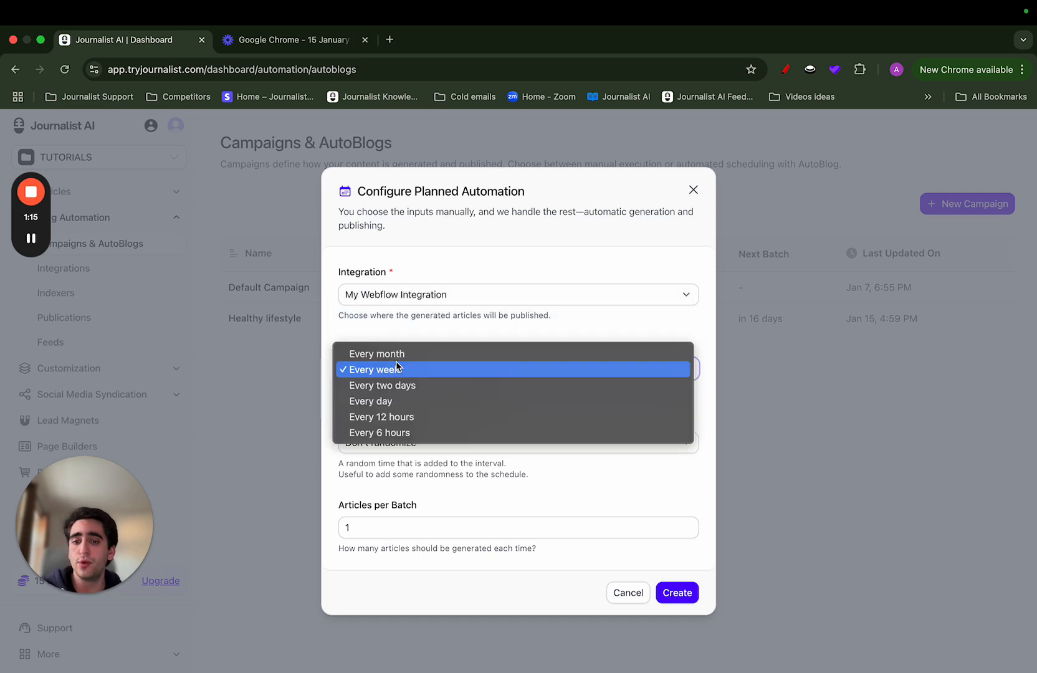
{"action": "left_click", "coordinate": [492, 400]}
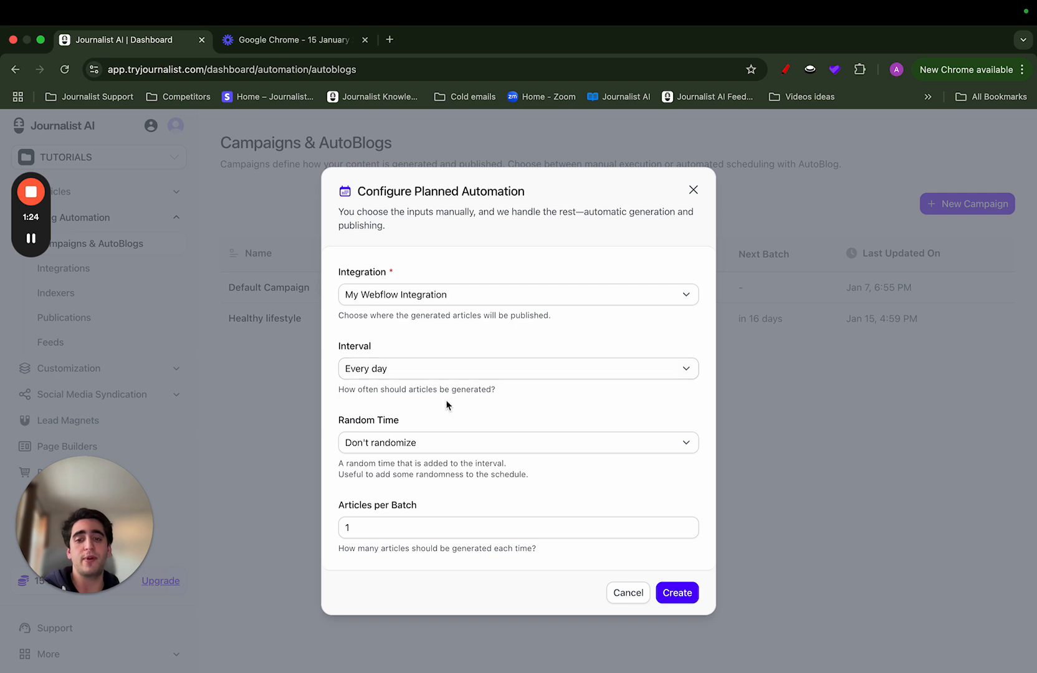
Set the articles per batch to 10, and reduce the number back to 1
{"action": "left_click", "coordinate": [403, 527]}
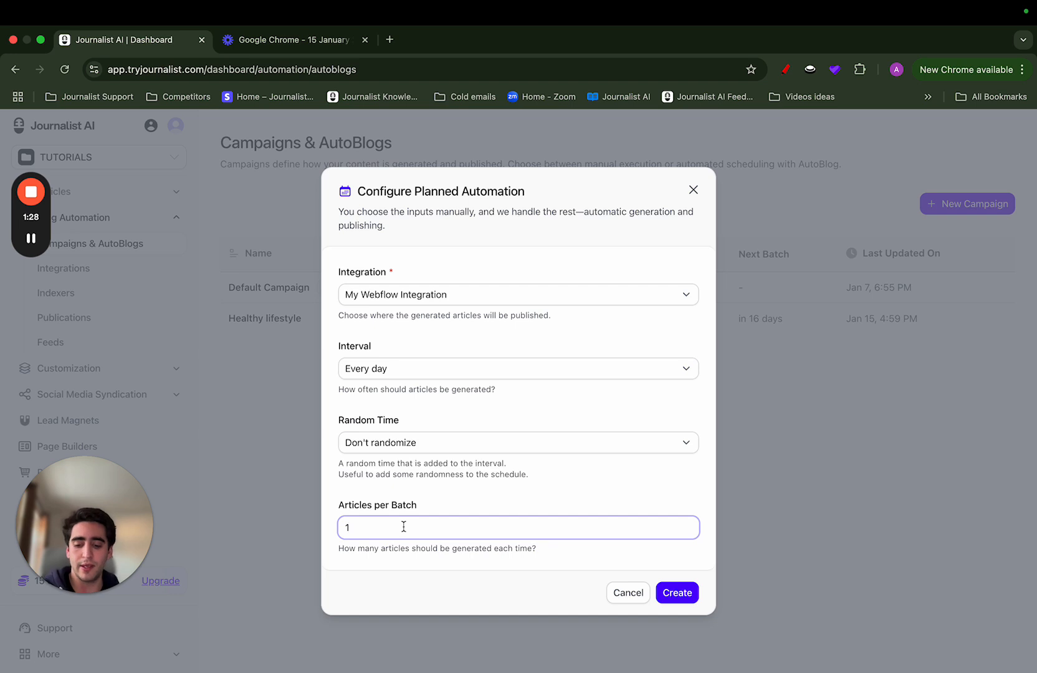
{"action": "key", "text": "BackSpace"}
{"action": "type", "text": "2"}
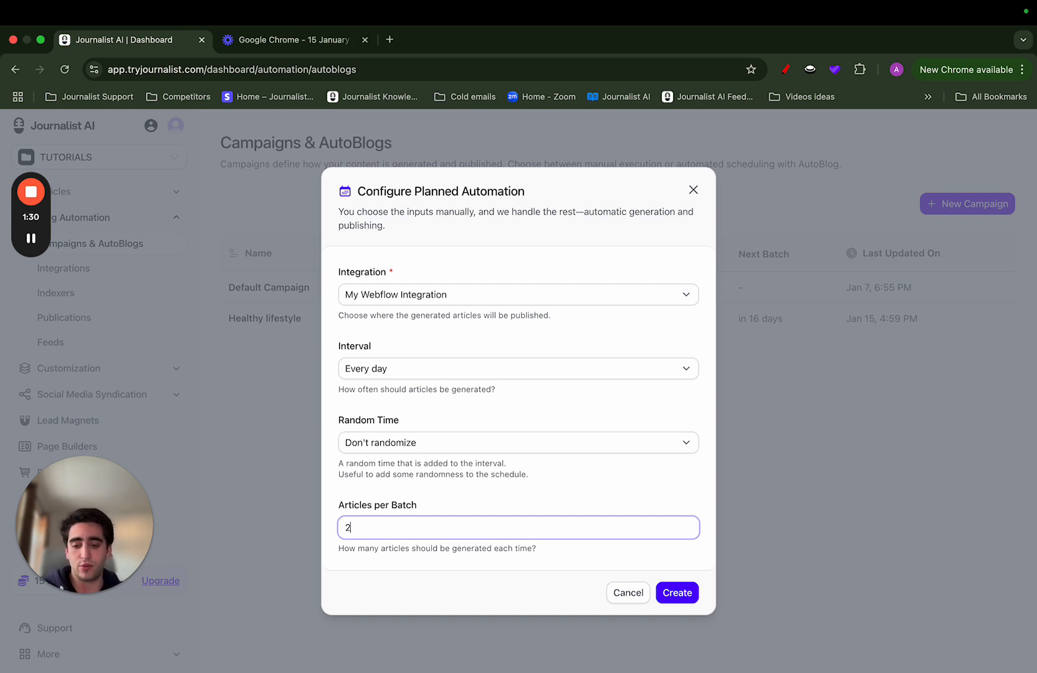
{"action": "type", "text": "10"}
{"action": "left_click", "coordinate": [473, 503]}
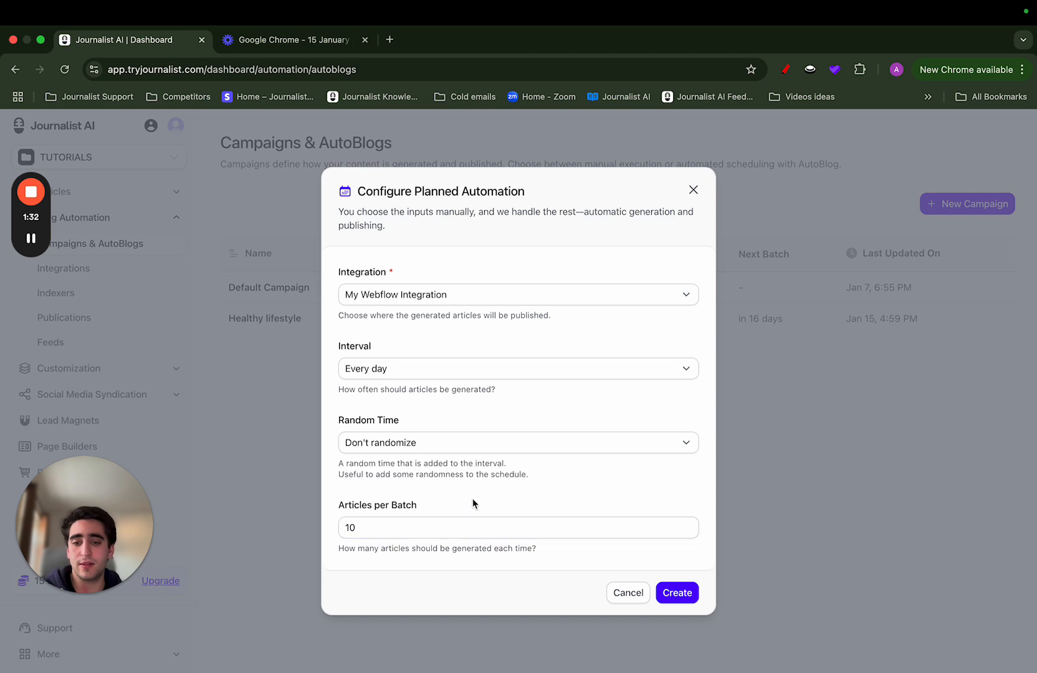
{"action": "left_click", "coordinate": [428, 529]}
{"action": "key", "text": "BackSpace"}
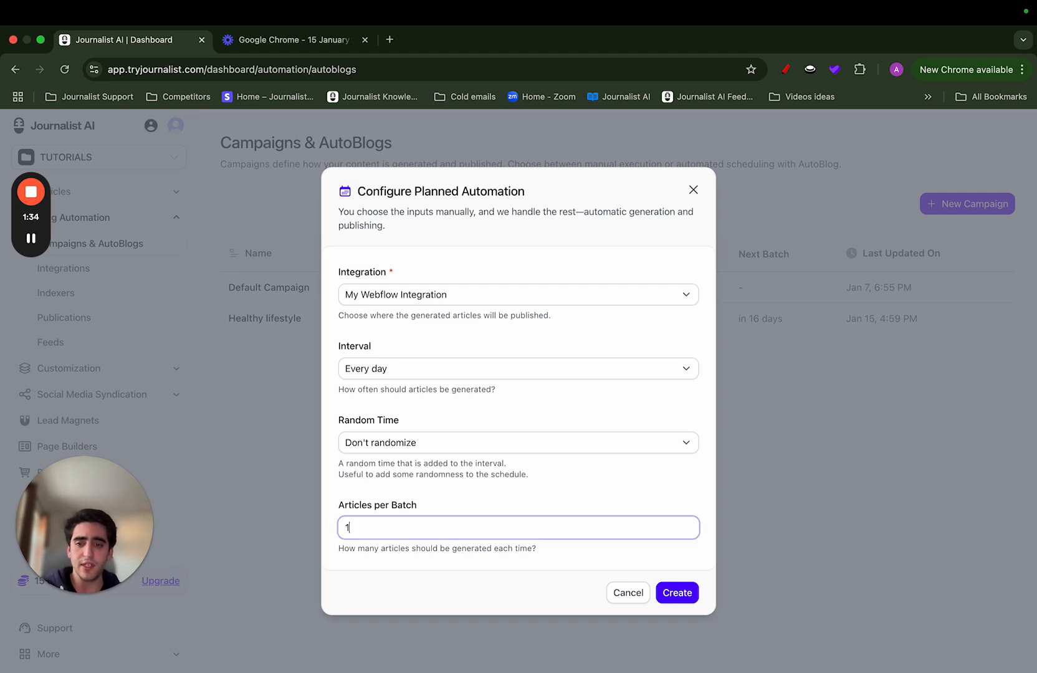
{"action": "left_click", "coordinate": [425, 408]}
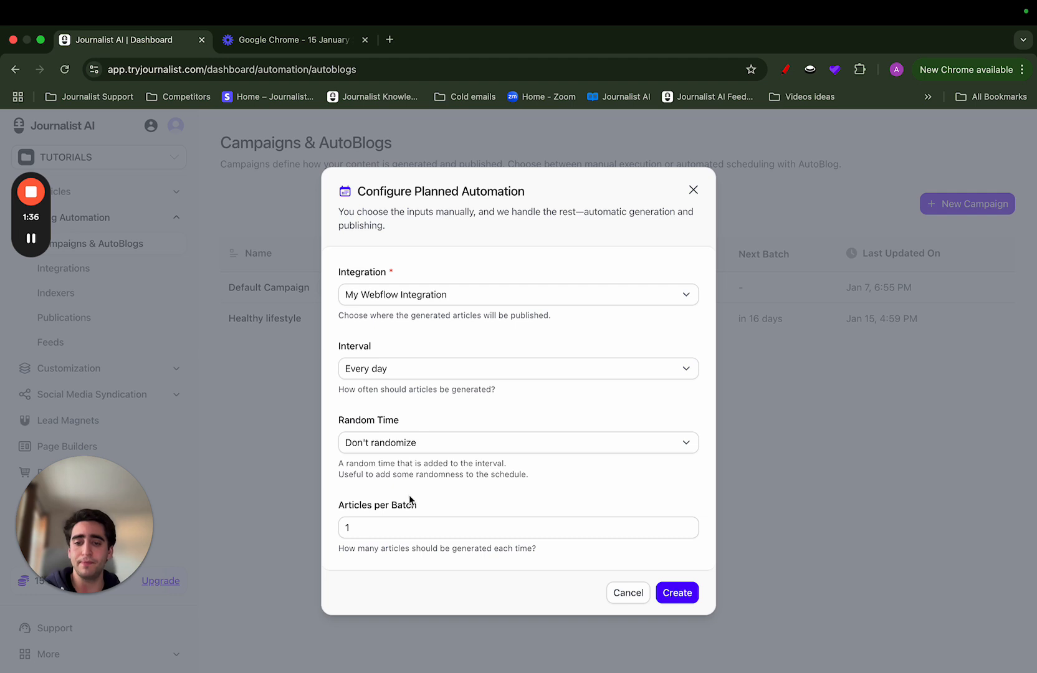
Set the number of articles per batch to 2
{"action": "left_click", "coordinate": [387, 527]}
{"action": "key", "text": "BackSpace"}
{"action": "type", "text": "2"}
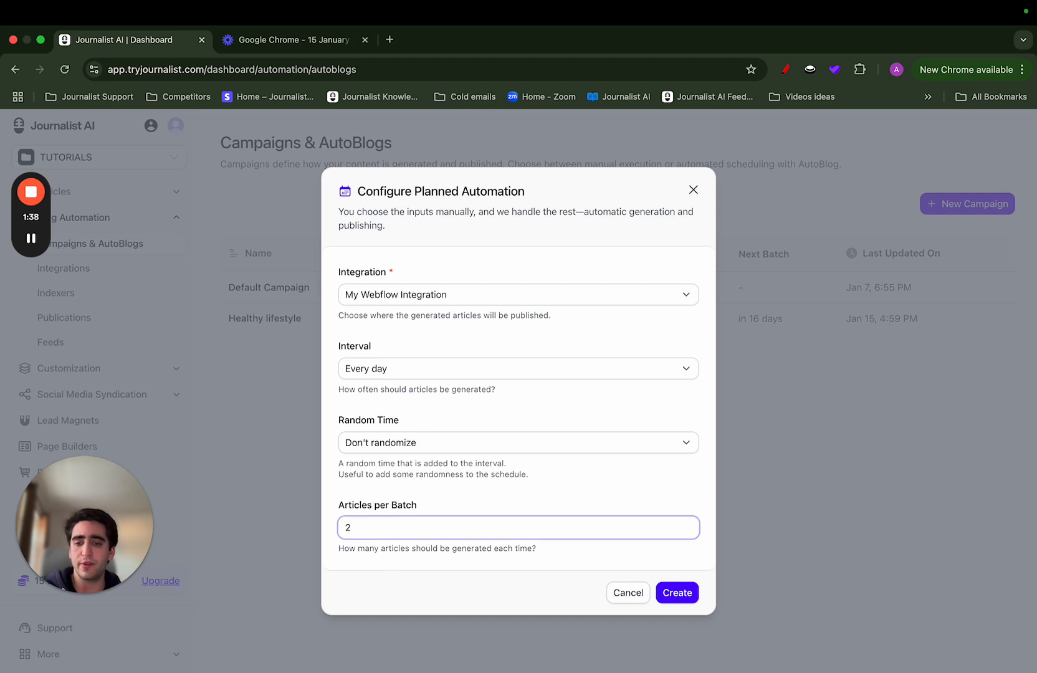
{"action": "left_click", "coordinate": [415, 484]}
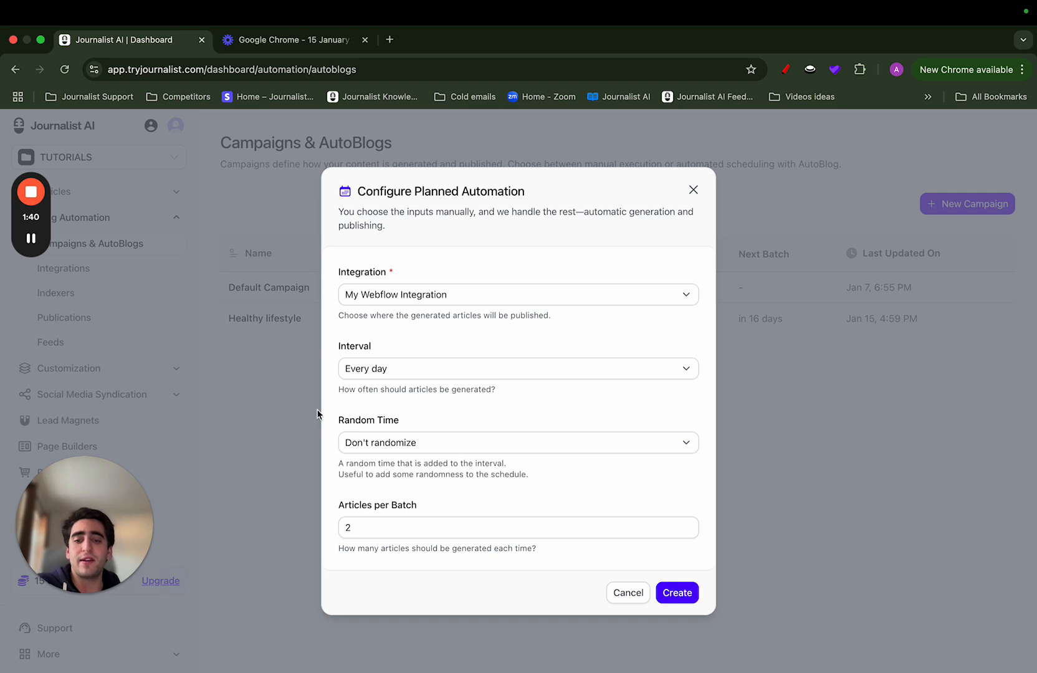
Set the random time to Don't randomize and create the planned automation campaign
{"action": "left_click", "coordinate": [374, 445]}
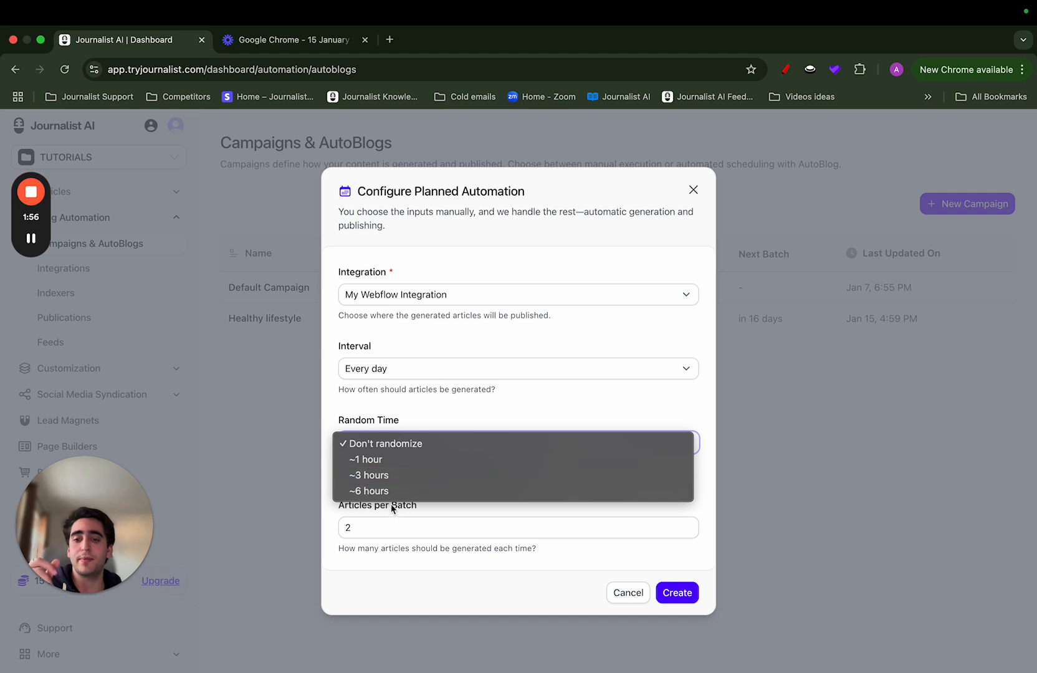
{"action": "left_click", "coordinate": [368, 490]}
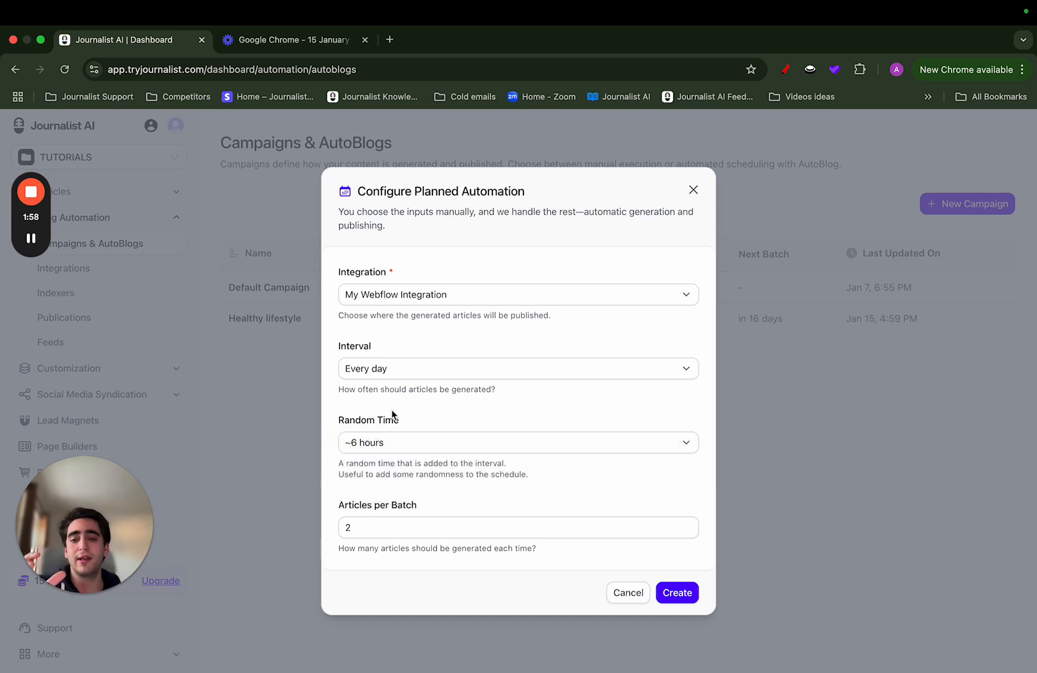
{"action": "left_click", "coordinate": [416, 443]}
{"action": "left_click", "coordinate": [385, 397]}
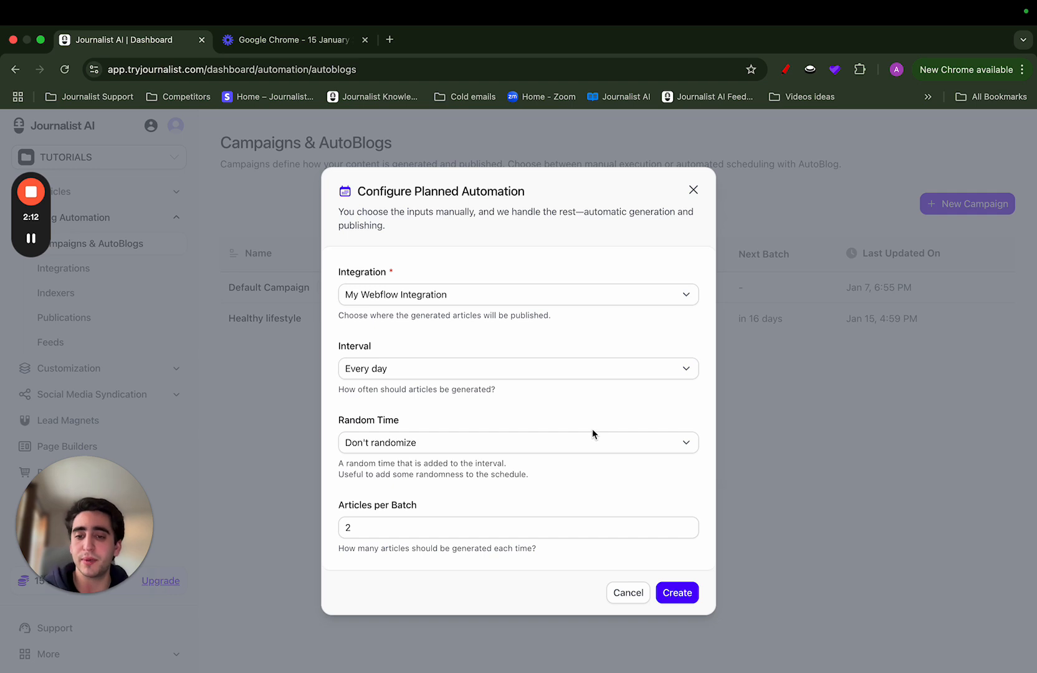
{"action": "left_click", "coordinate": [671, 592]}
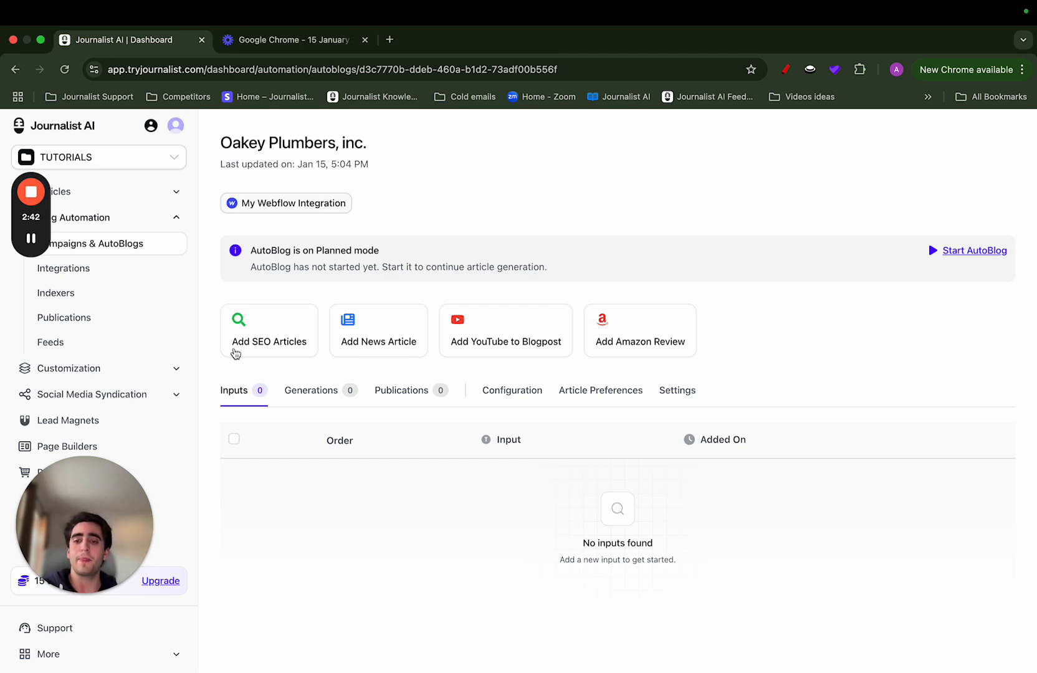
Start adding SEO articles to the campaign manually, with "plumber in dallas" as the first keyword
{"action": "left_click", "coordinate": [243, 339]}
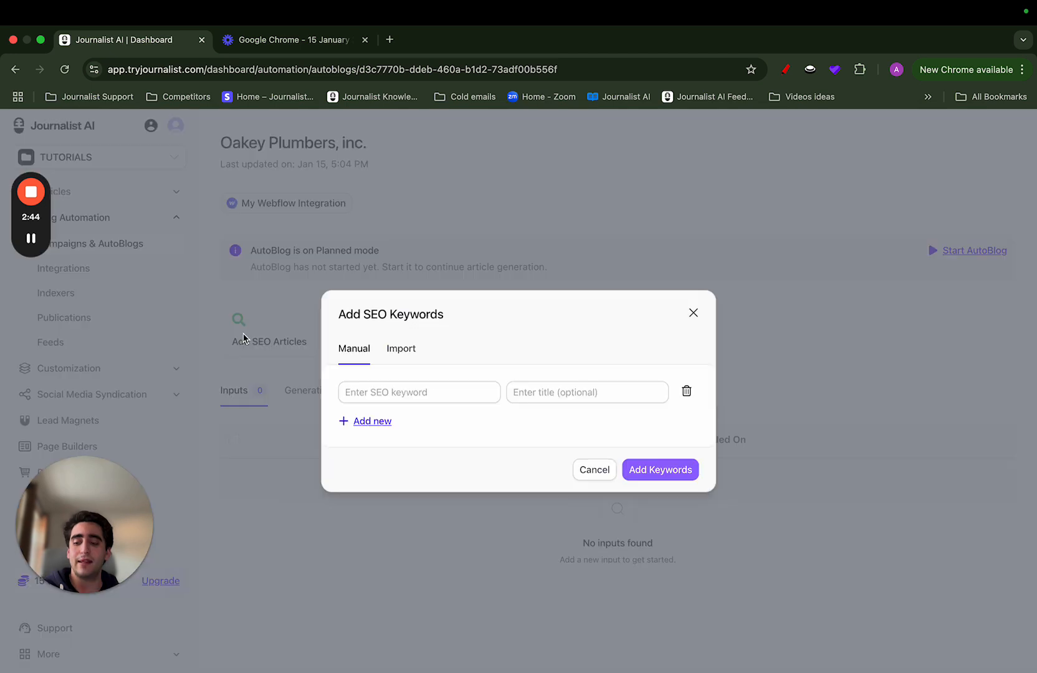
{"action": "left_click", "coordinate": [398, 390]}
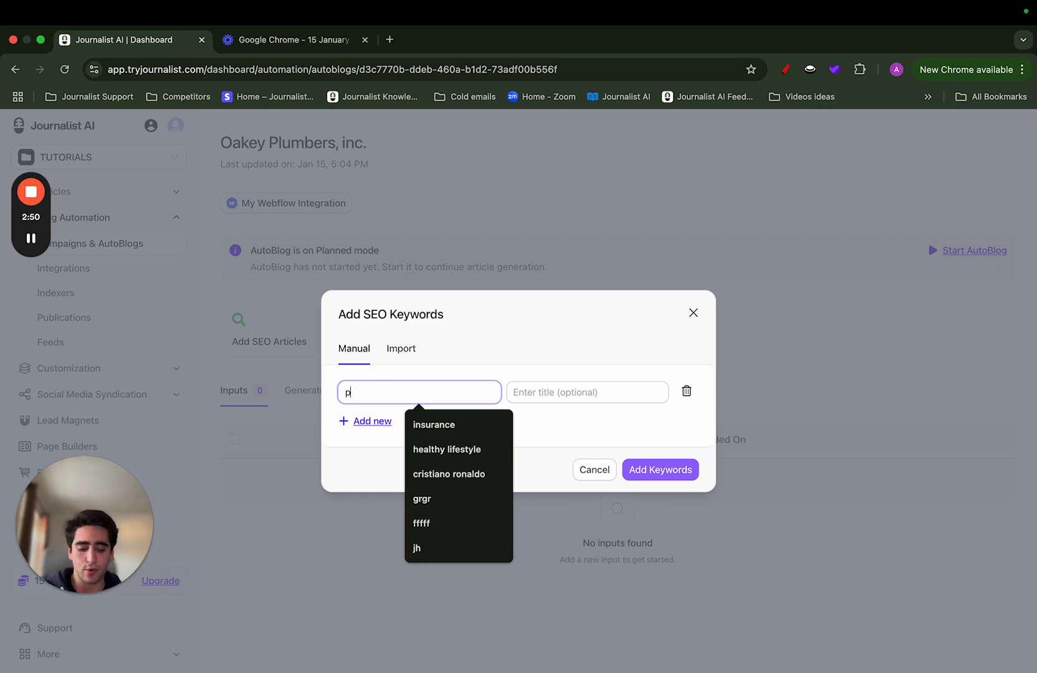
{"action": "type", "text": "plumber in dallas"}
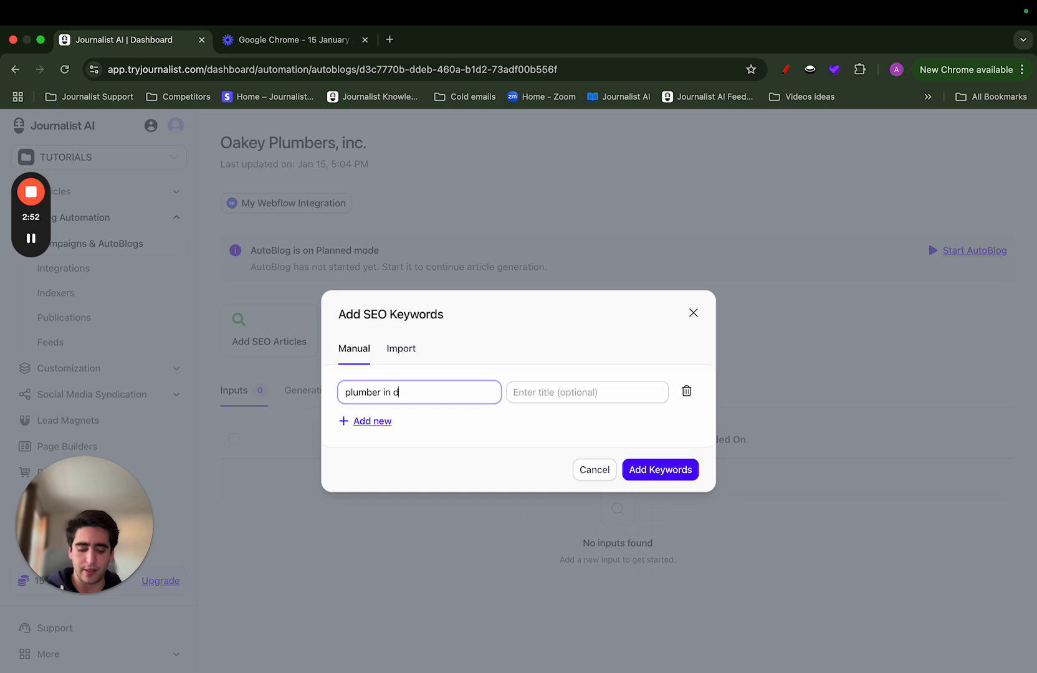
Add a second SEO keyword row containing "best plumber in dallas"
{"action": "left_click", "coordinate": [367, 421]}
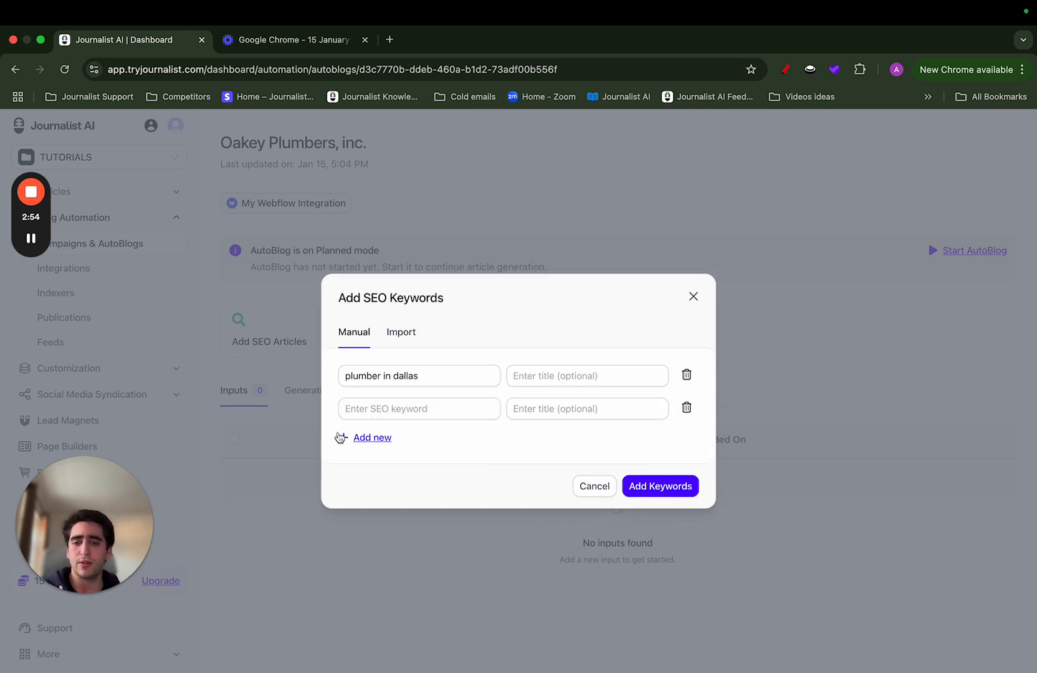
{"action": "left_click", "coordinate": [402, 411]}
{"action": "type", "text": "plumb"}
{"action": "key", "text": "BackSpace"}
{"action": "key", "text": "BackSpace"}
{"action": "key", "text": "BackSpace"}
{"action": "key", "text": "BackSpace"}
{"action": "key", "text": "BackSpace"}
{"action": "type", "text": "best p"}
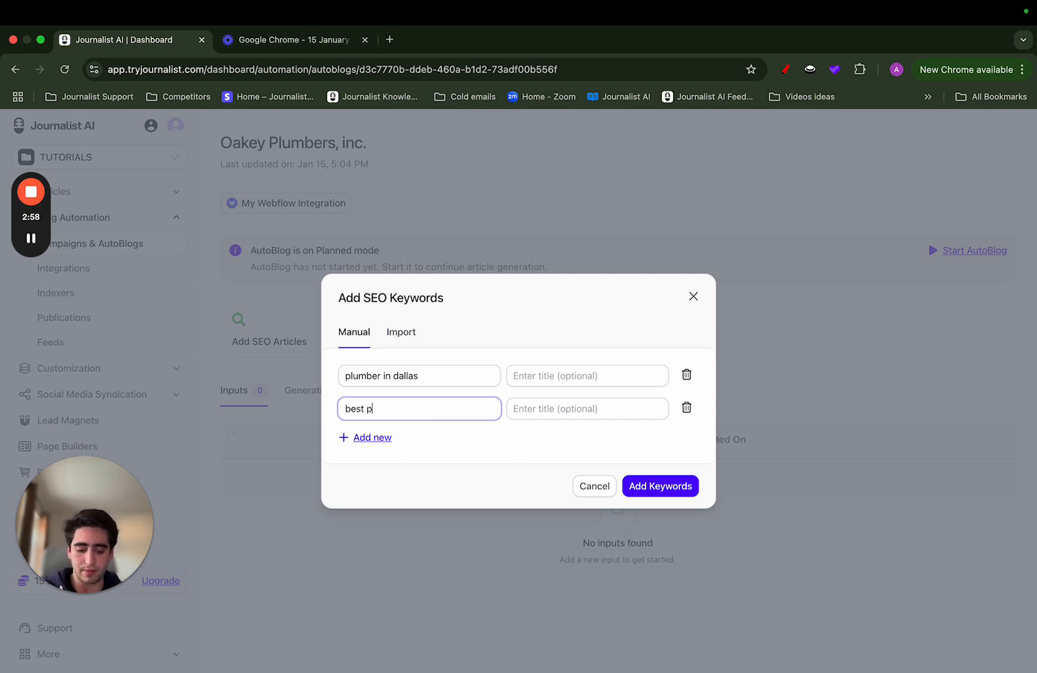
{"action": "type", "text": "lumber in dallas"}
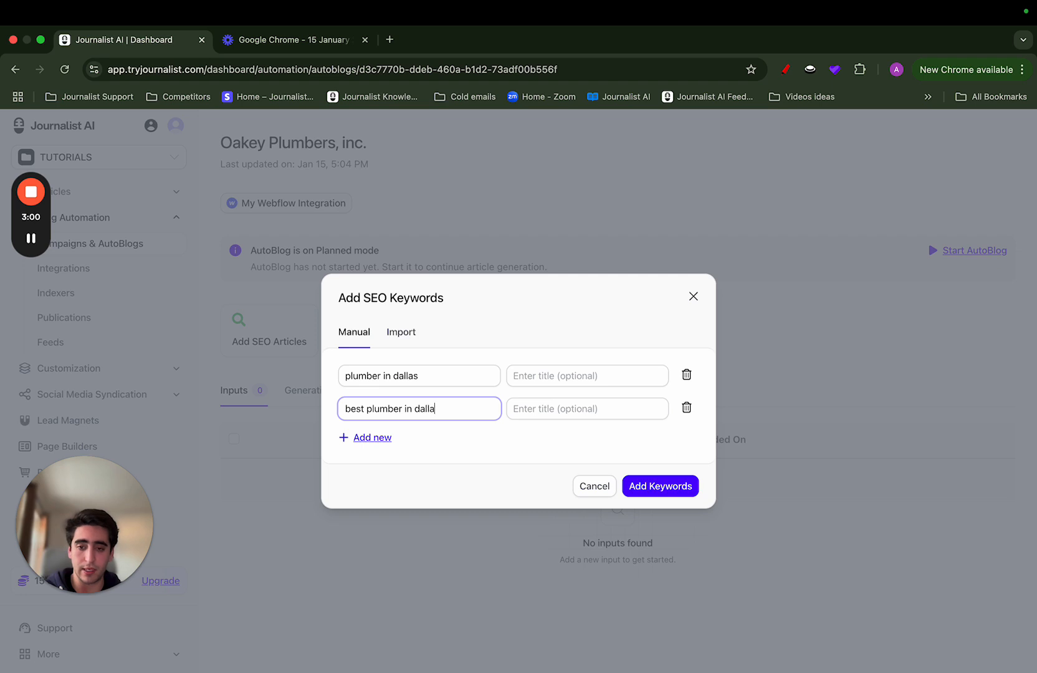
Add a third SEO keyword, "plumber tips", and submit the keyword list to the campaign
{"action": "left_click", "coordinate": [372, 437]}
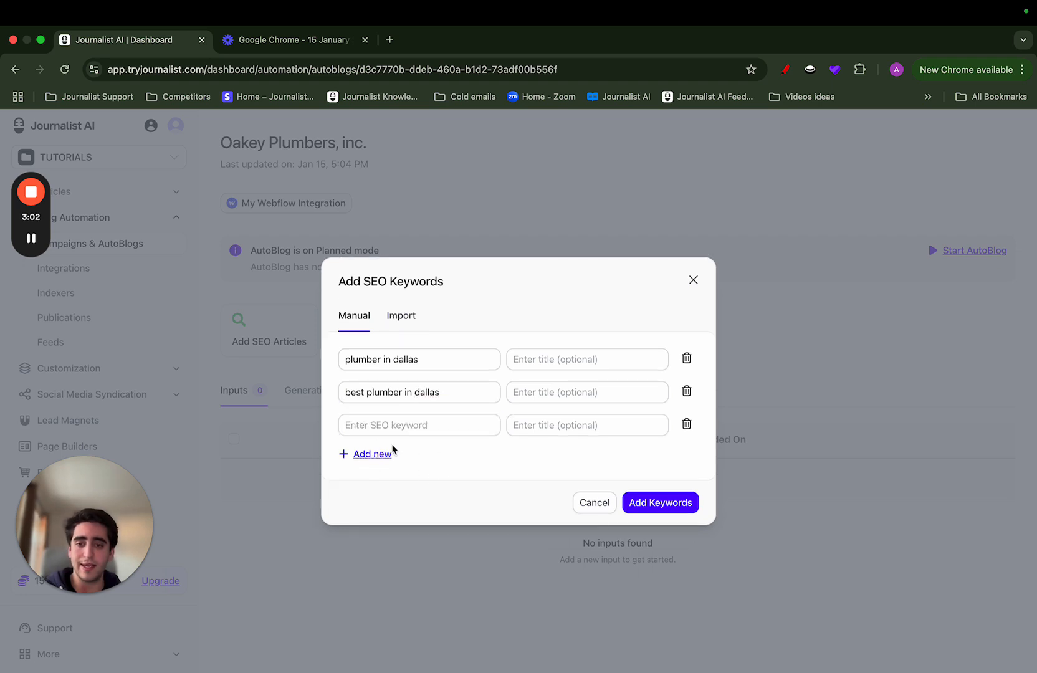
{"action": "left_click", "coordinate": [372, 425]}
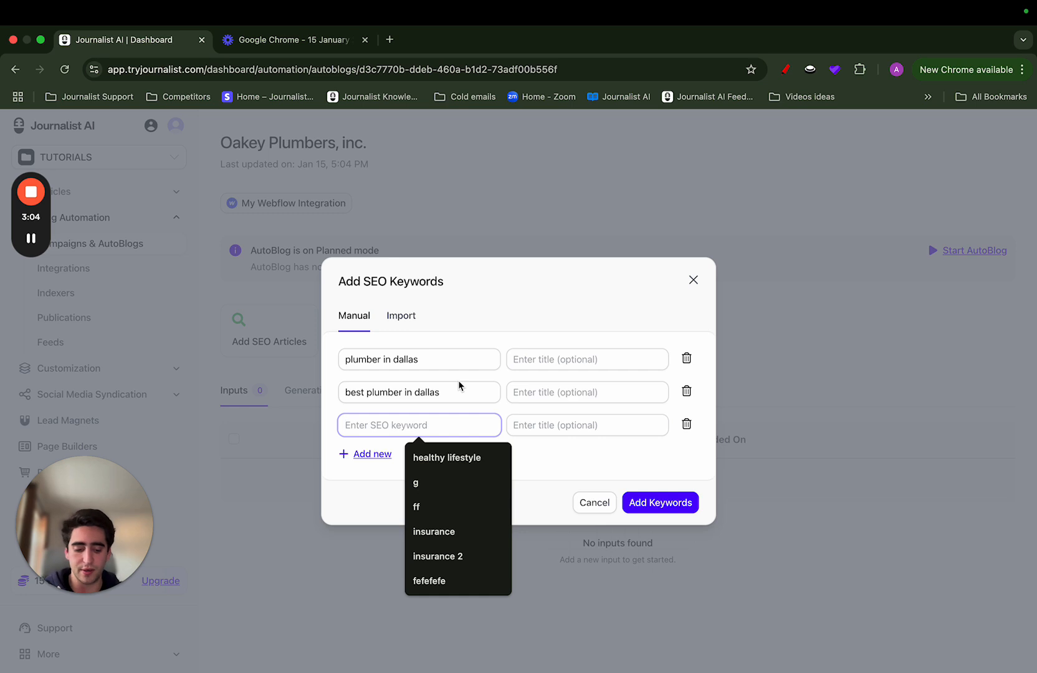
{"action": "type", "text": "plumber tips"}
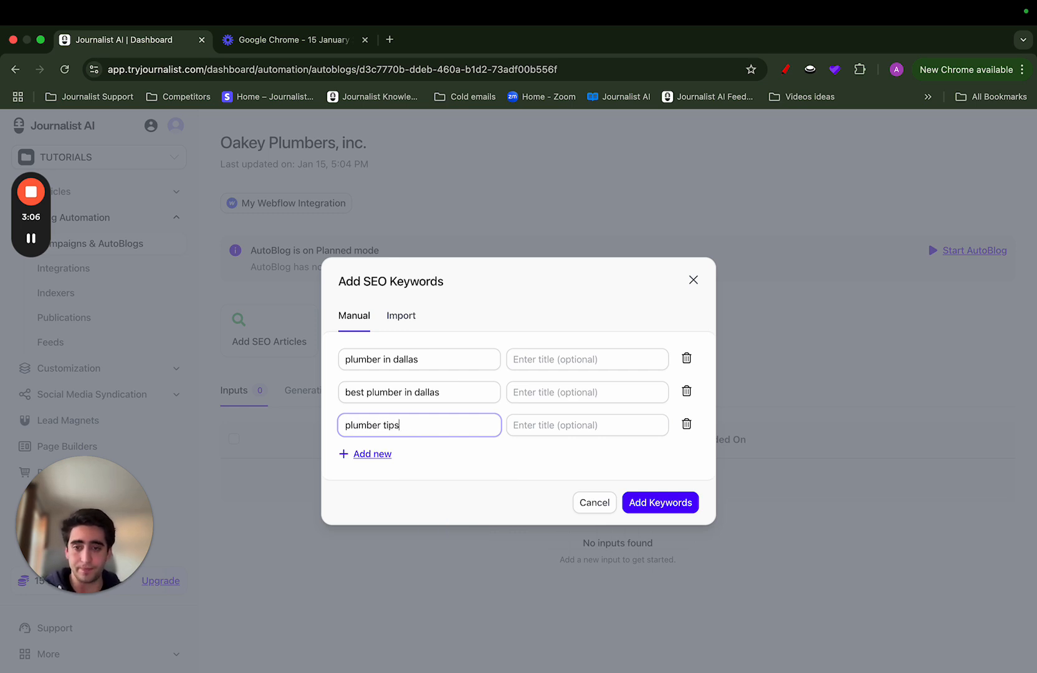
{"action": "left_click", "coordinate": [655, 506]}
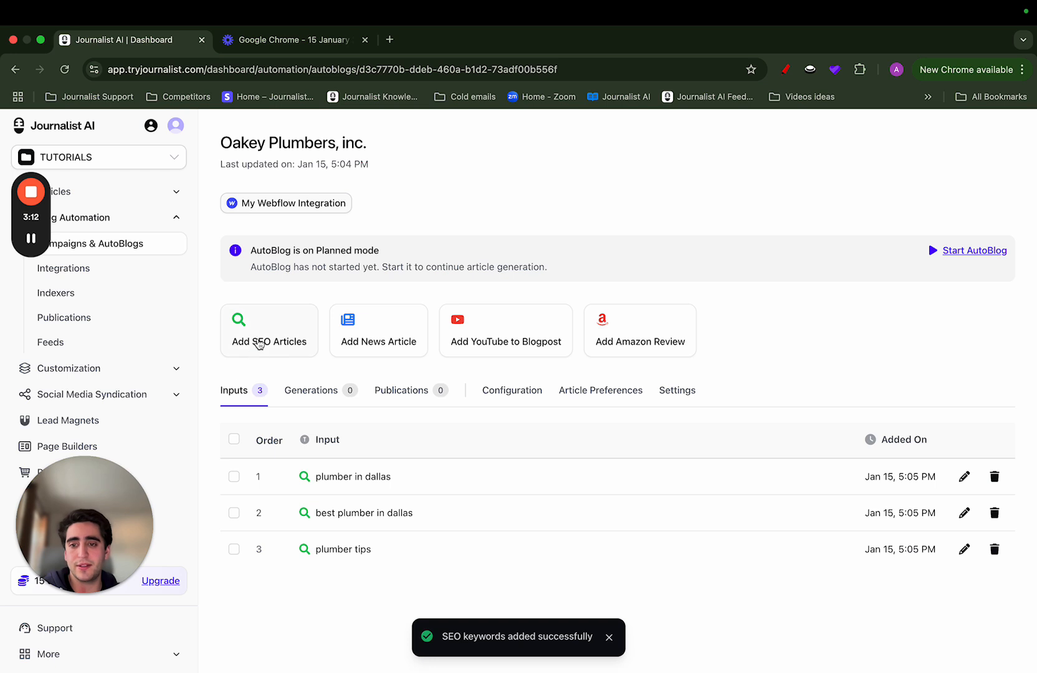
Add "plumber repair service" to the campaign as another SEO keyword
{"action": "left_click", "coordinate": [269, 354]}
{"action": "left_click", "coordinate": [376, 398]}
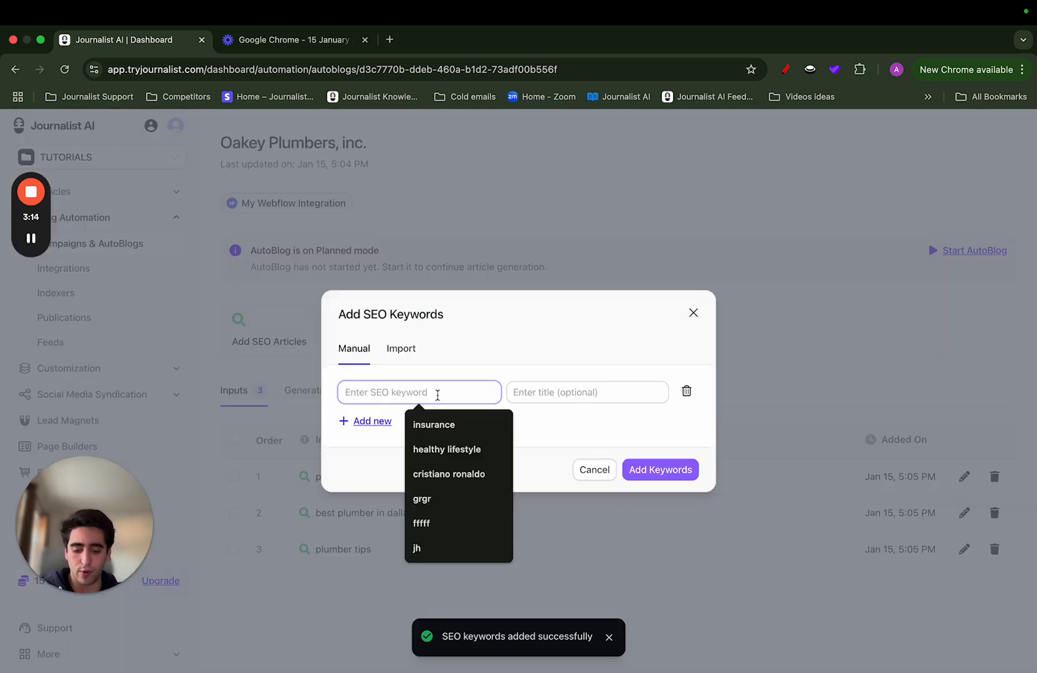
{"action": "type", "text": "plumber repair"}
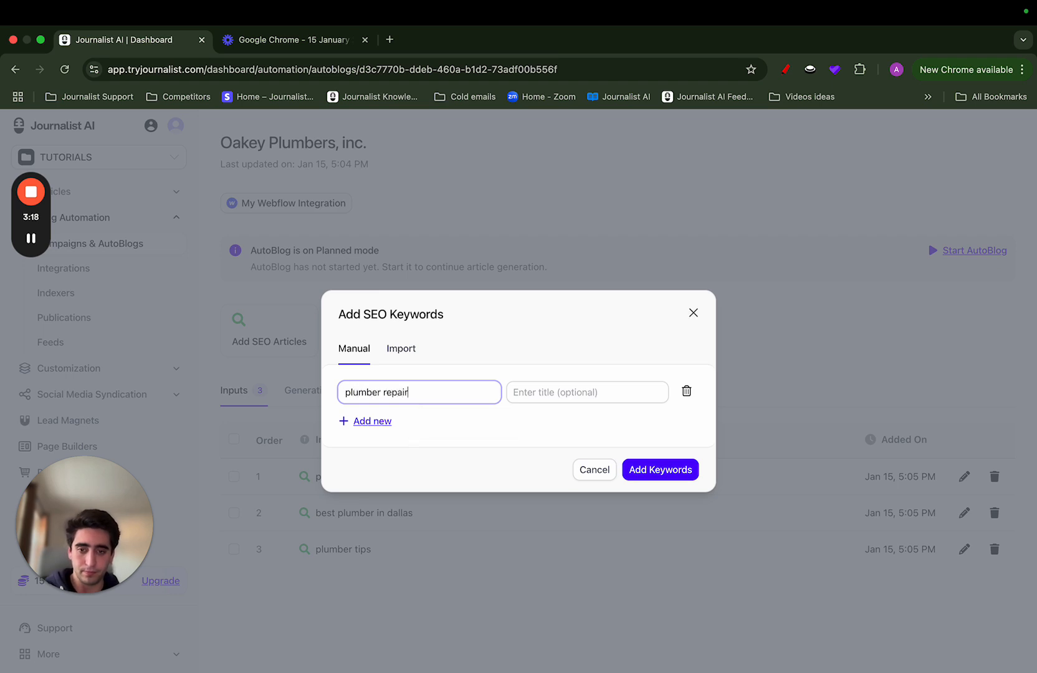
{"action": "type", "text": " service"}
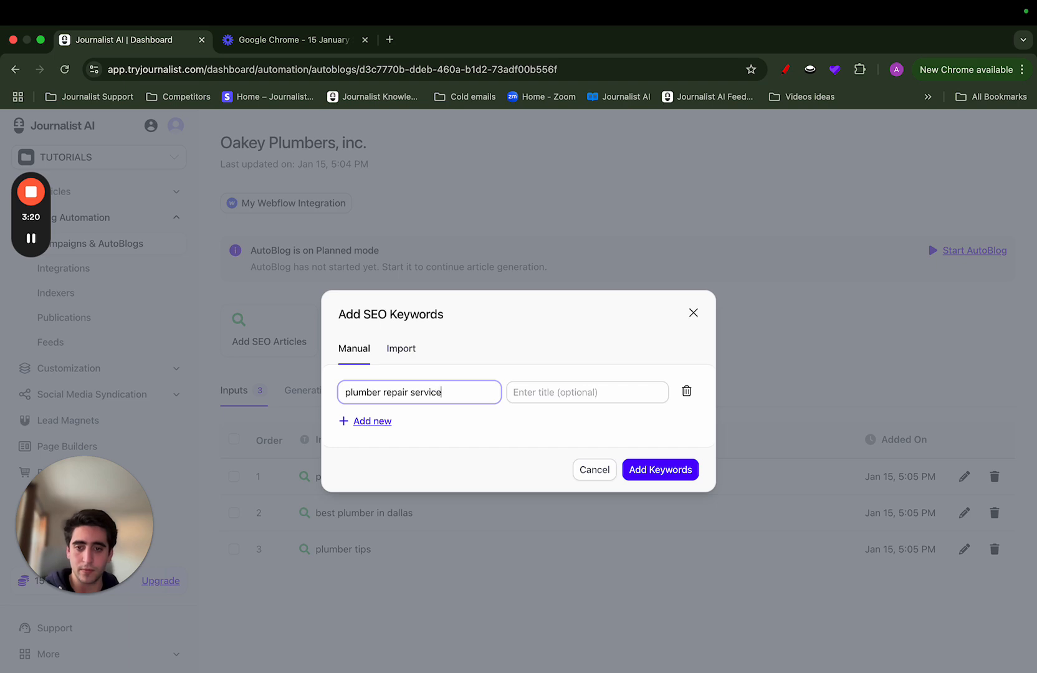
{"action": "left_click", "coordinate": [655, 470]}
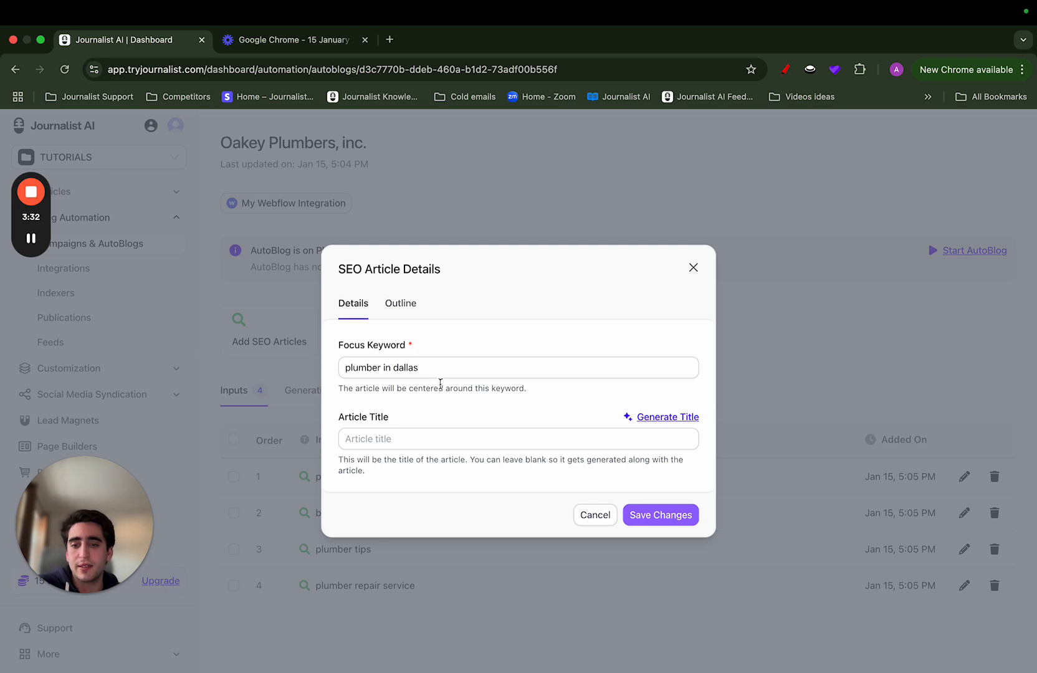
Try adding blank H2 headings to the outline of the "plumber in dallas" article, remove them, and discard the edits
{"action": "left_click", "coordinate": [398, 303]}
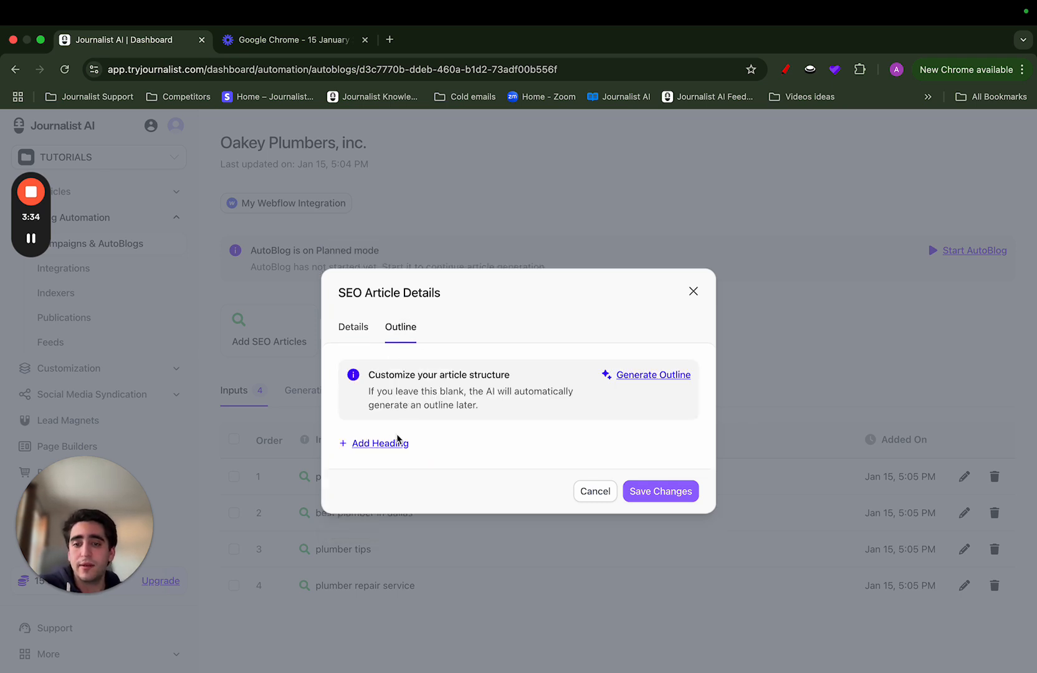
{"action": "left_click", "coordinate": [387, 441]}
{"action": "left_click", "coordinate": [391, 489]}
{"action": "left_click", "coordinate": [365, 507]}
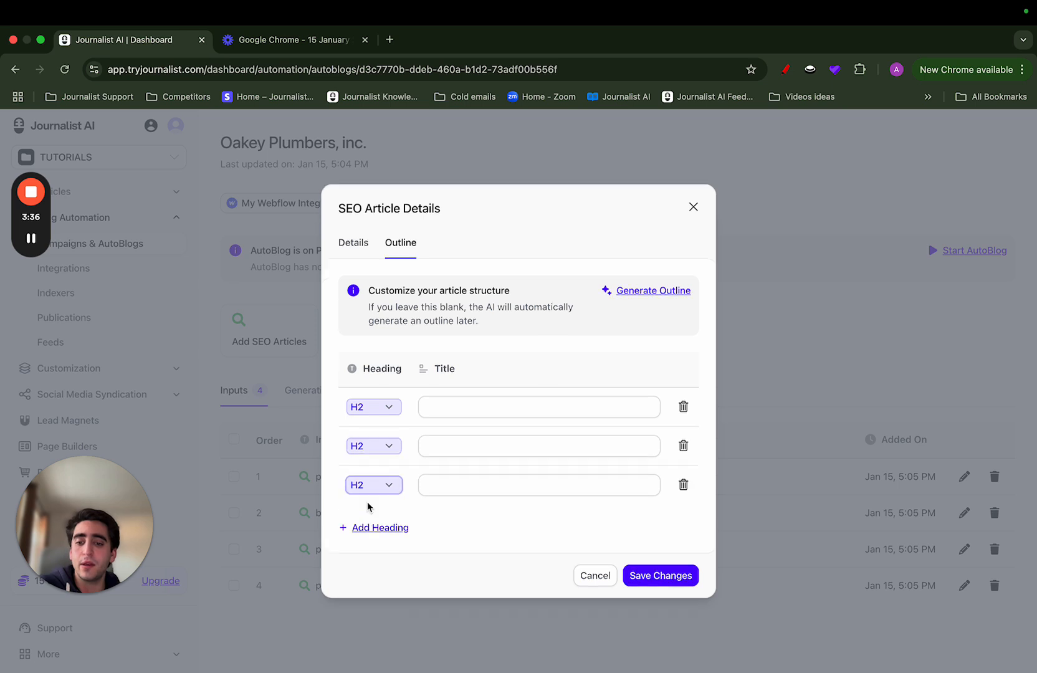
{"action": "left_click", "coordinate": [683, 407]}
{"action": "left_click", "coordinate": [683, 425]}
{"action": "left_click", "coordinate": [683, 444]}
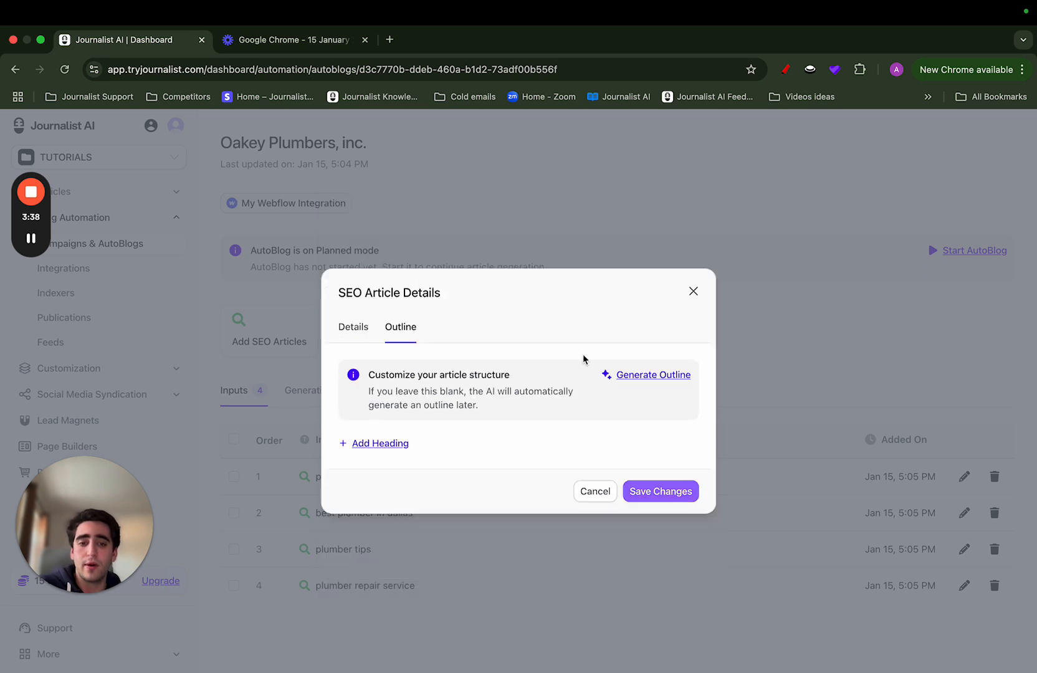
{"action": "left_click", "coordinate": [655, 386]}
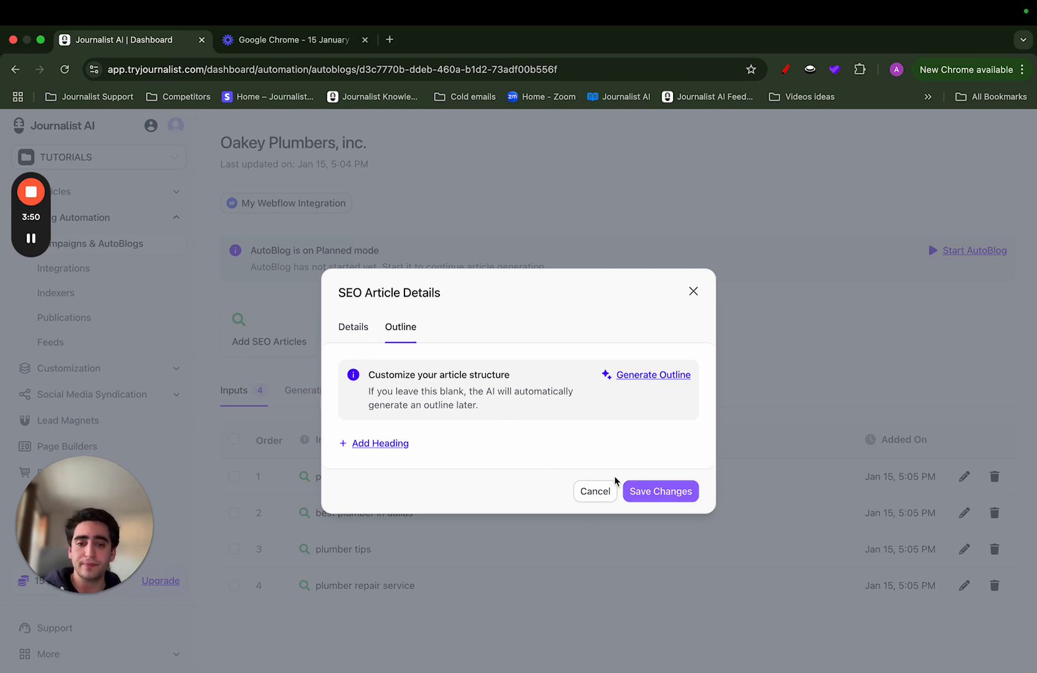
{"action": "left_click", "coordinate": [592, 491]}
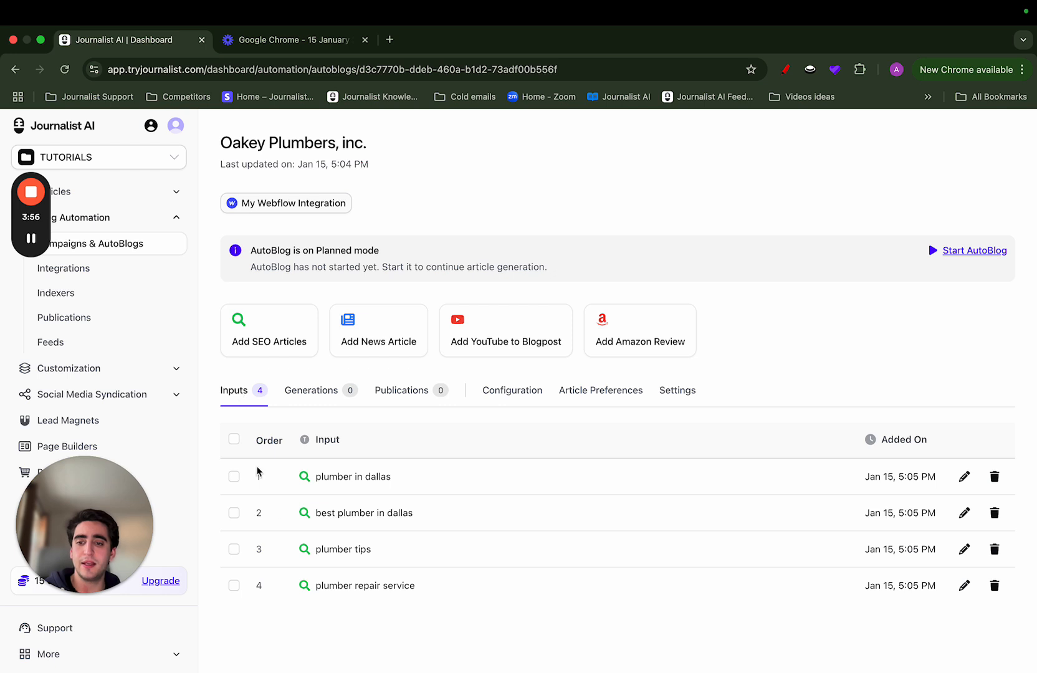
Examine the language options in the campaign's global article preferences and close them without saving
{"action": "left_click_drag", "start_coordinate": [315, 477], "coordinate": [466, 603]}
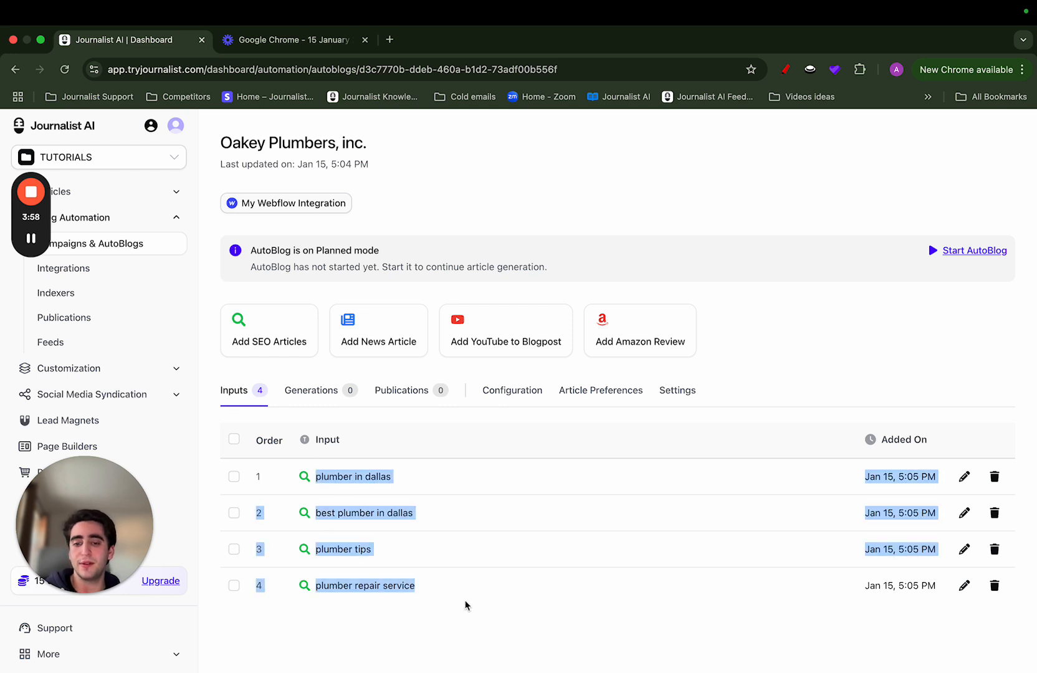
{"action": "left_click", "coordinate": [449, 604]}
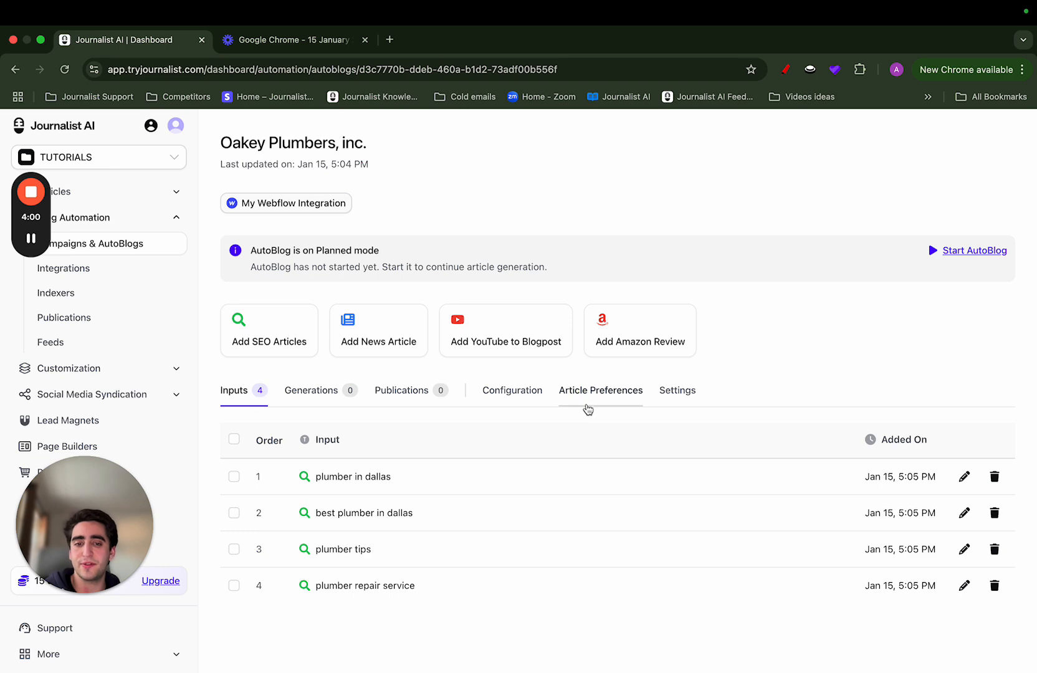
{"action": "left_click", "coordinate": [595, 400]}
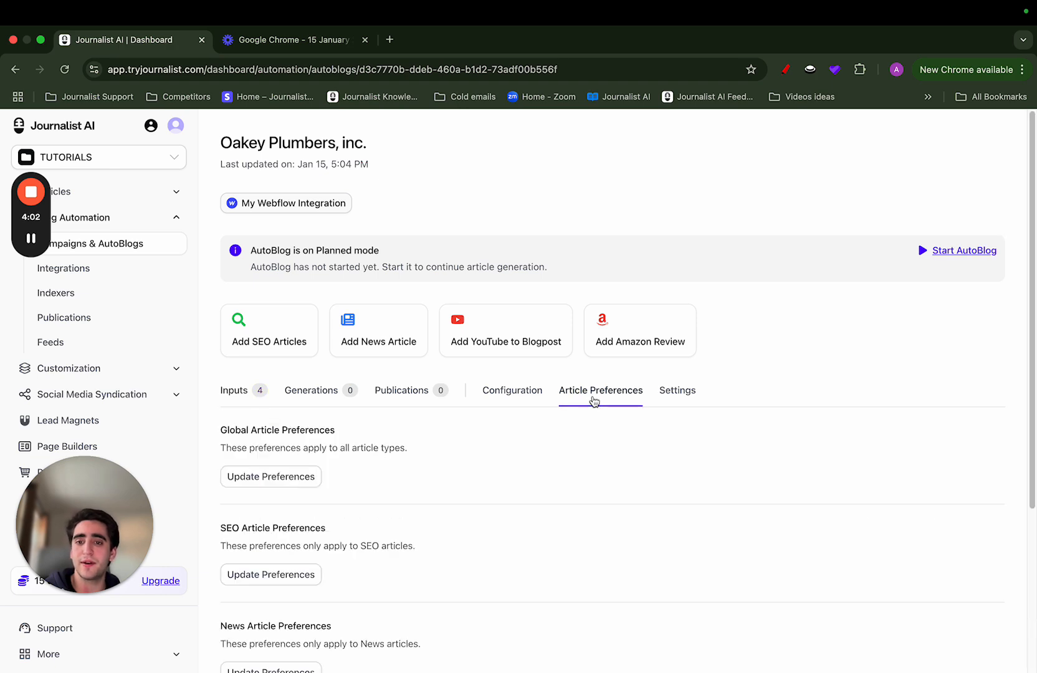
{"action": "scroll", "coordinate": [570, 415], "scroll_direction": "down", "scroll_amount": 5}
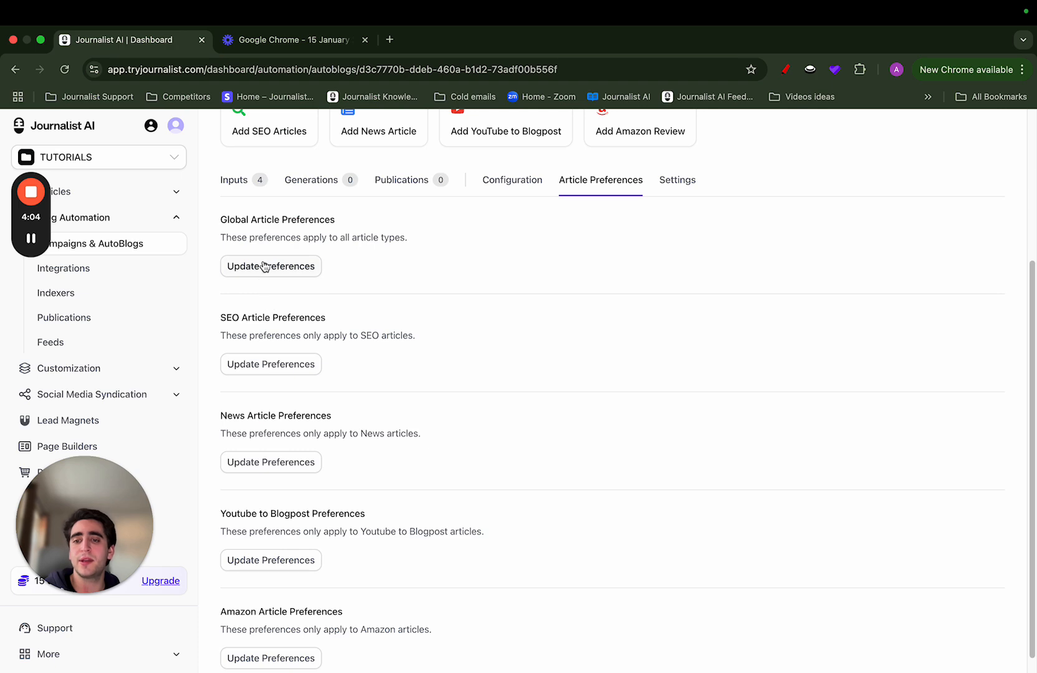
{"action": "left_click", "coordinate": [234, 272]}
{"action": "left_click", "coordinate": [447, 361]}
{"action": "left_click", "coordinate": [340, 323]}
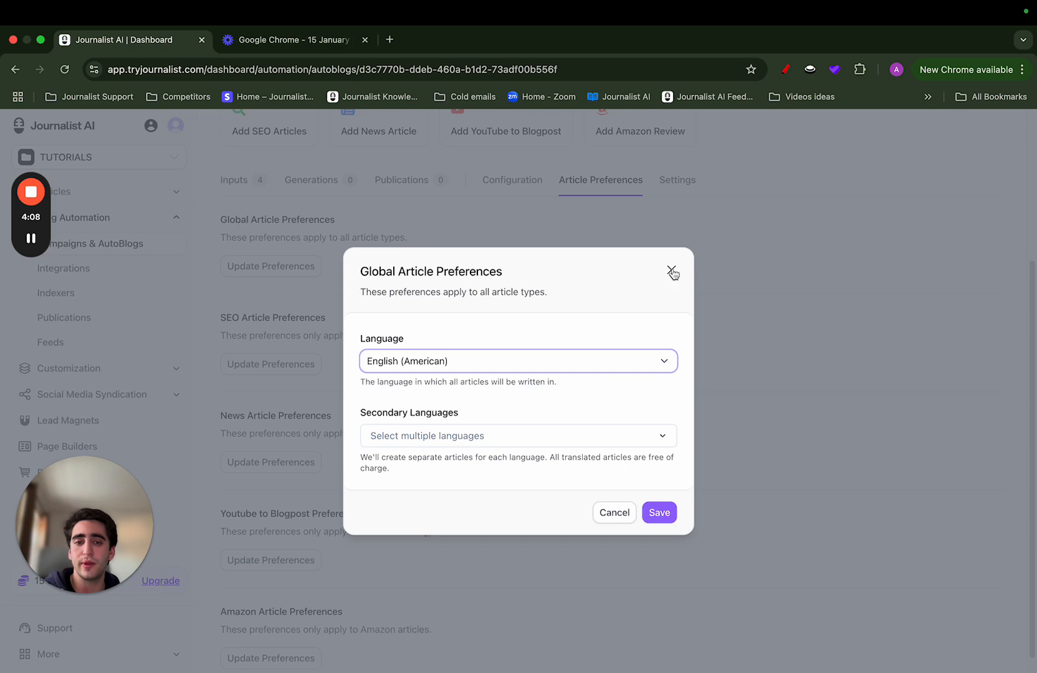
{"action": "left_click", "coordinate": [671, 269]}
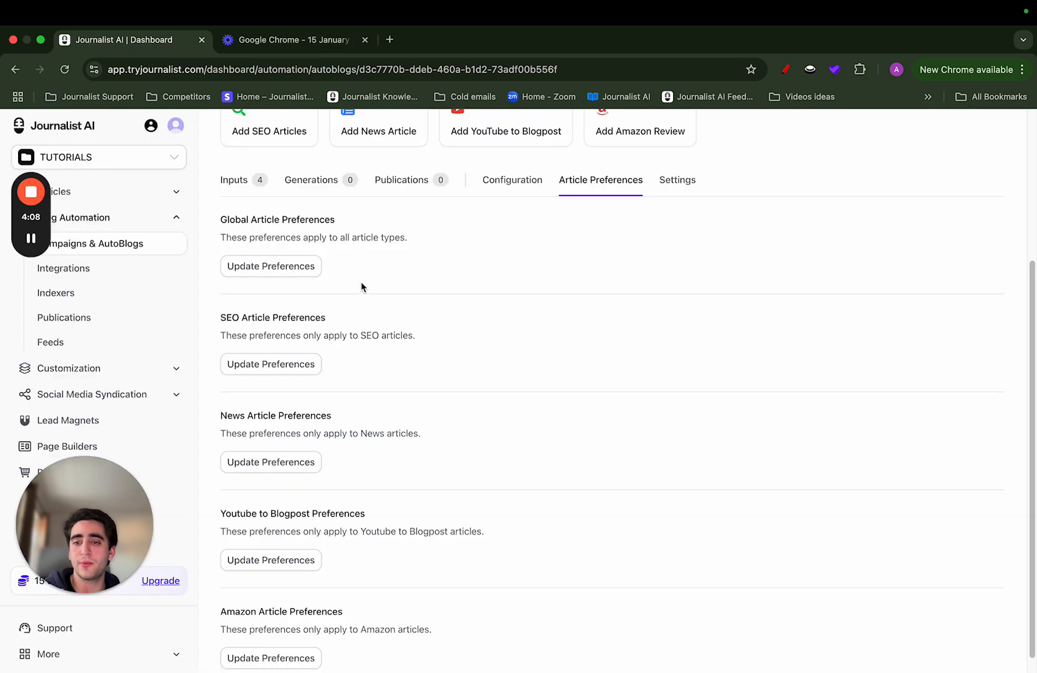
Look through the knowledge, formatting, structure and internal linking settings in the SEO article preferences
{"action": "left_click", "coordinate": [277, 366]}
{"action": "left_click", "coordinate": [347, 217]}
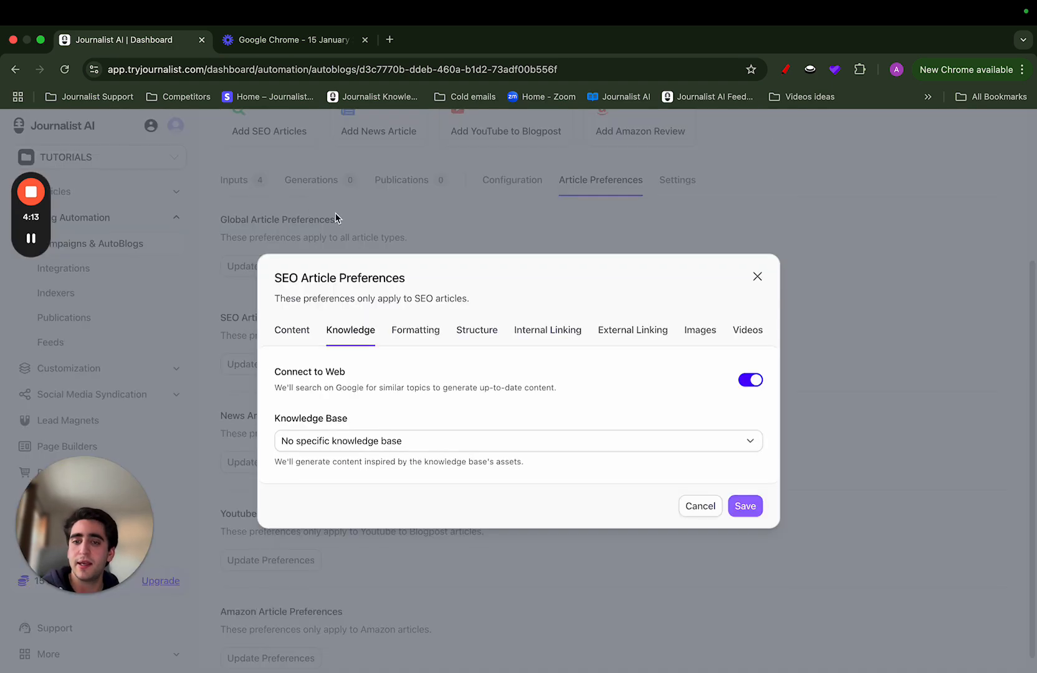
{"action": "left_click", "coordinate": [400, 330]}
{"action": "left_click", "coordinate": [478, 247]}
{"action": "left_click", "coordinate": [536, 270]}
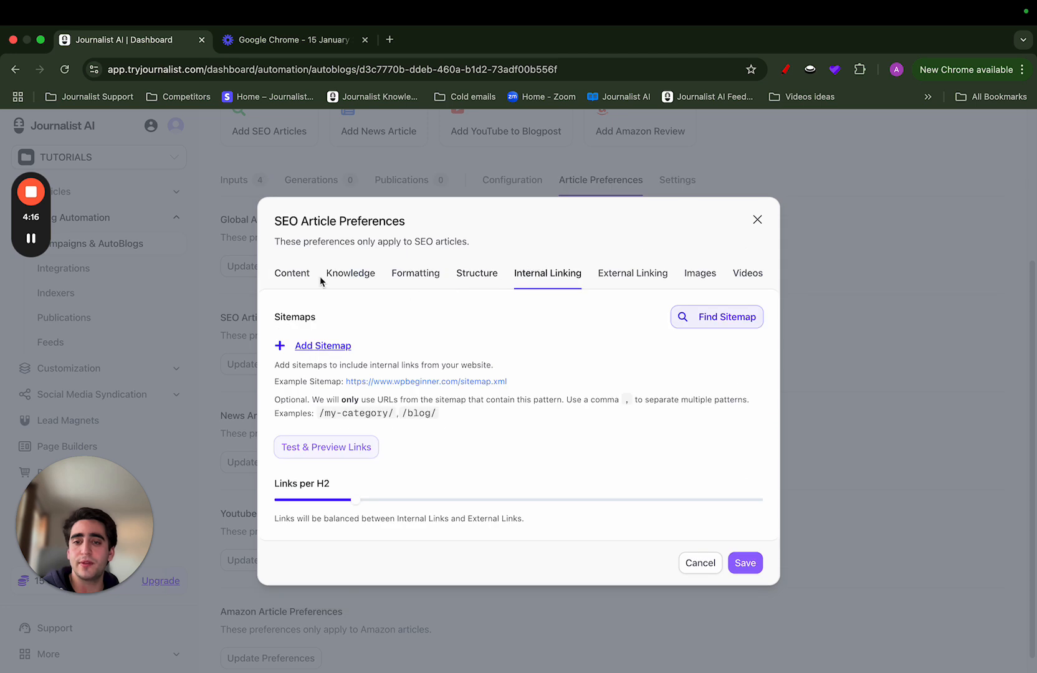
Try selecting Oakey Plumbers, inc. as the knowledge base for SEO articles
{"action": "left_click", "coordinate": [339, 276]}
{"action": "left_click", "coordinate": [433, 440]}
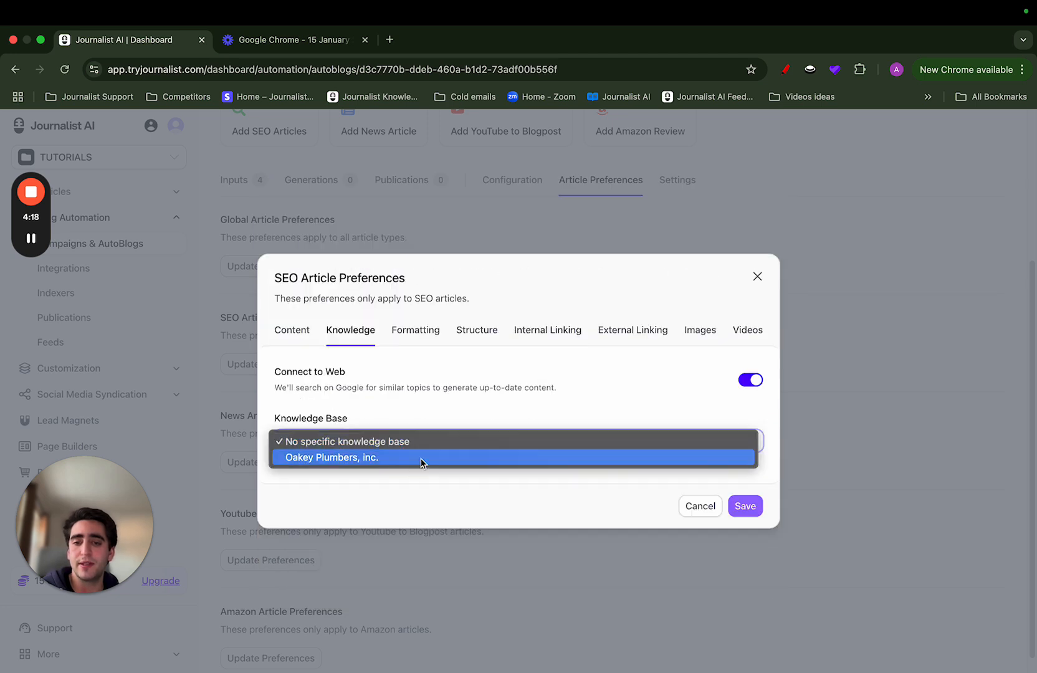
{"action": "left_click", "coordinate": [424, 460]}
Try adding an empty internal-linking sitemap entry, remove it, and close the SEO article preferences without saving
{"action": "left_click", "coordinate": [548, 329]}
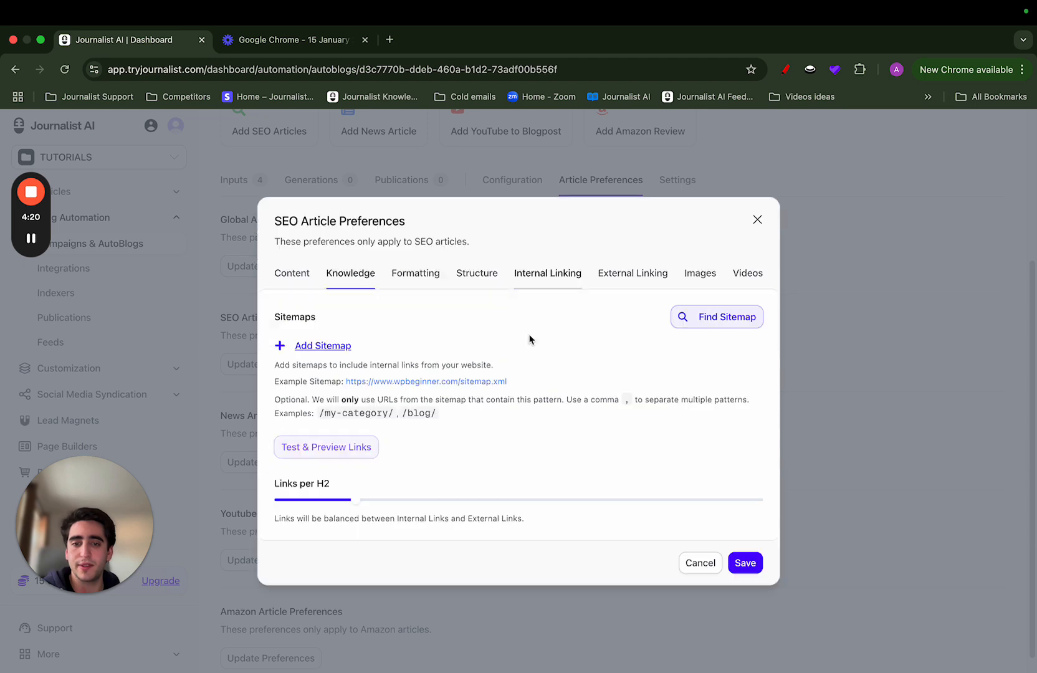
{"action": "left_click", "coordinate": [339, 349]}
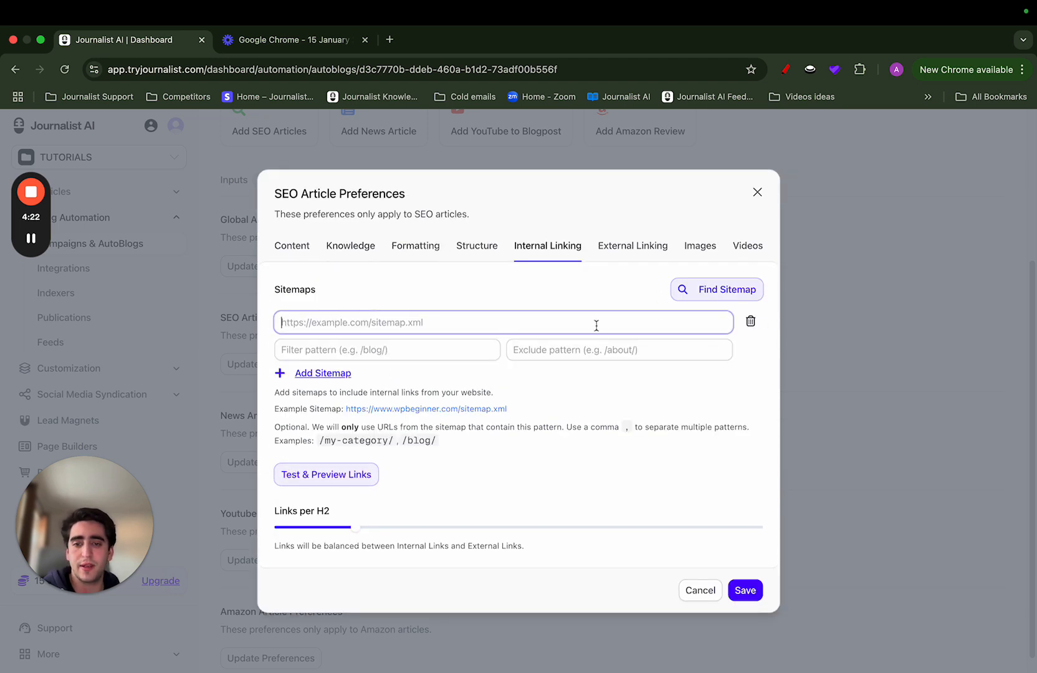
{"action": "left_click", "coordinate": [750, 321]}
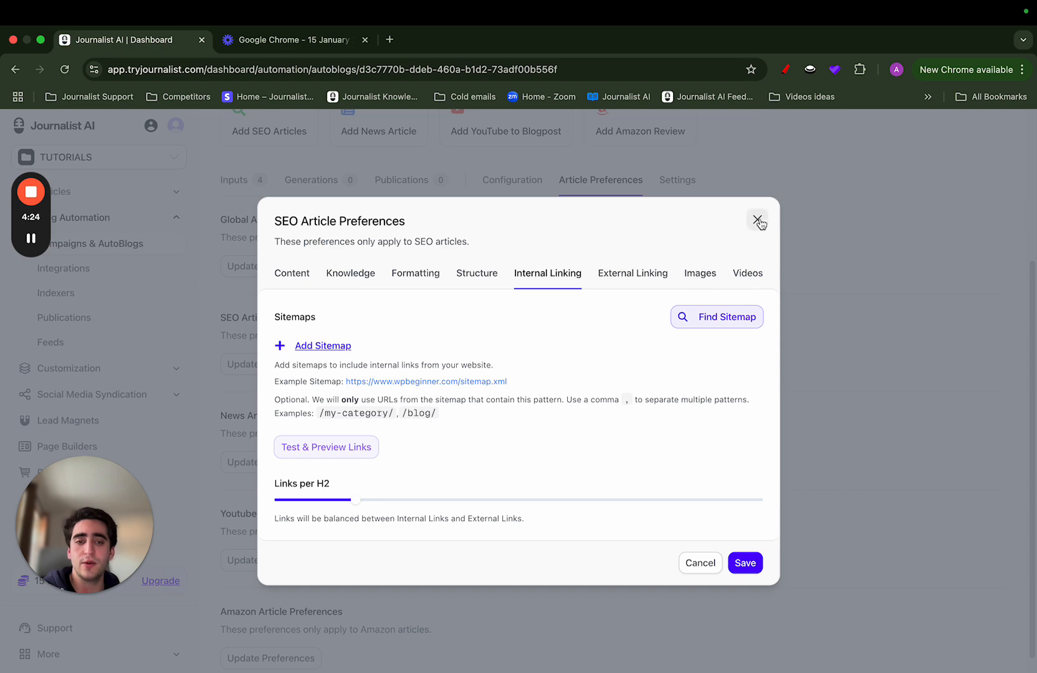
{"action": "left_click", "coordinate": [757, 217]}
{"action": "scroll", "coordinate": [411, 311], "scroll_direction": "up", "scroll_amount": 2}
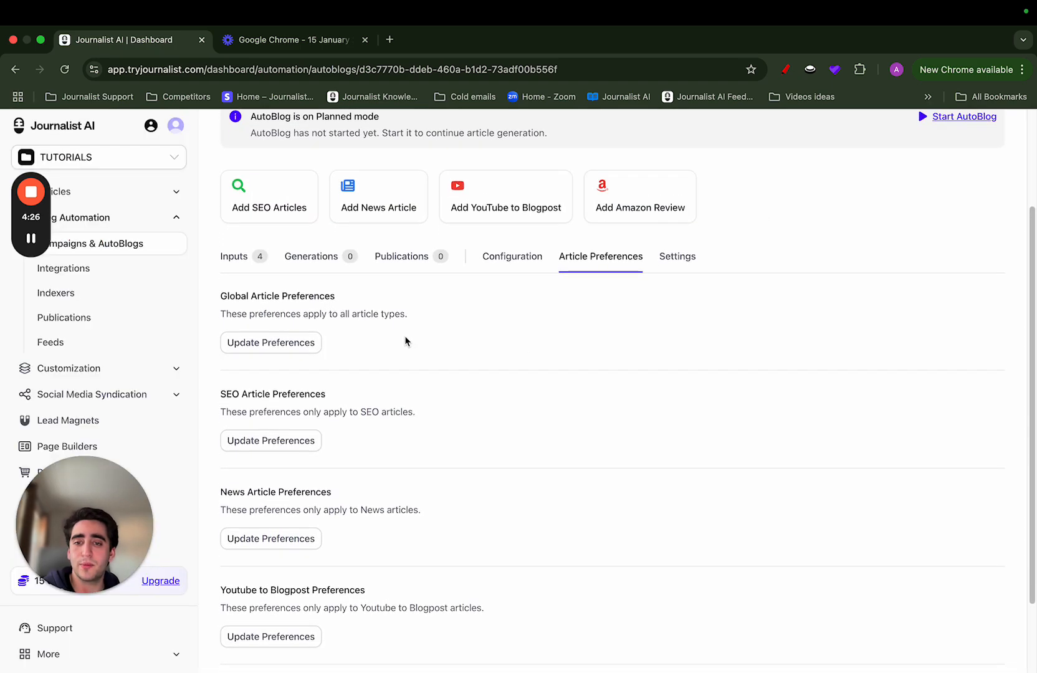
Search news stories for "plumber" and add "Local plumbers share tips to prevent frozen pipes this winter" to the campaign's inputs
{"action": "left_click", "coordinate": [236, 256]}
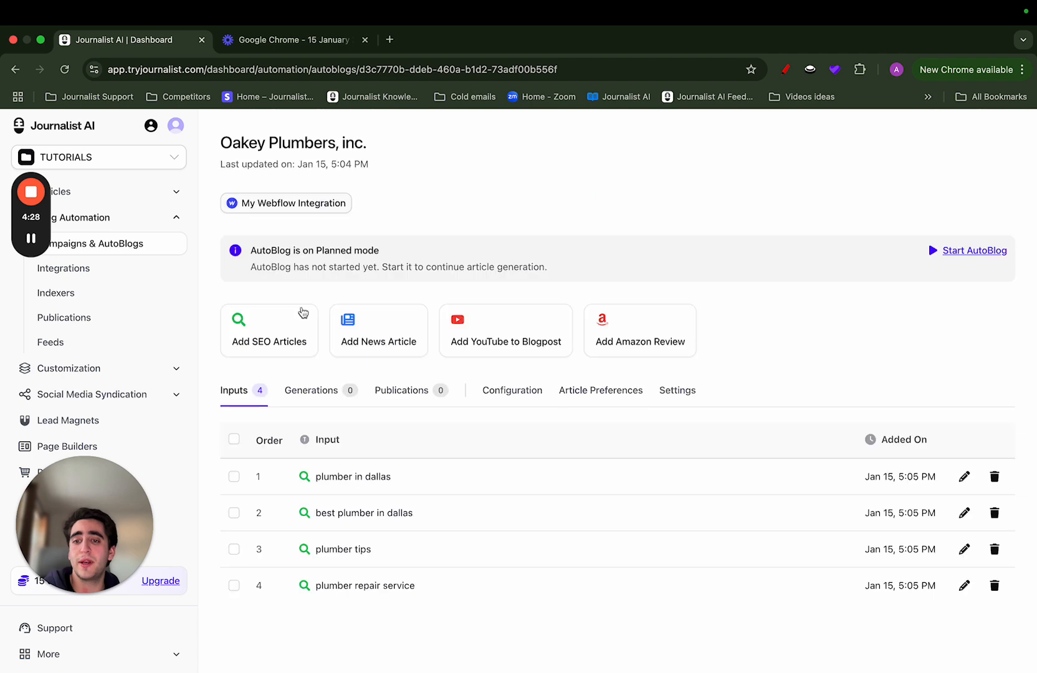
{"action": "left_click_drag", "start_coordinate": [316, 479], "coordinate": [434, 616]}
{"action": "left_click", "coordinate": [434, 615]}
{"action": "left_click", "coordinate": [357, 331]}
{"action": "left_click", "coordinate": [443, 334]}
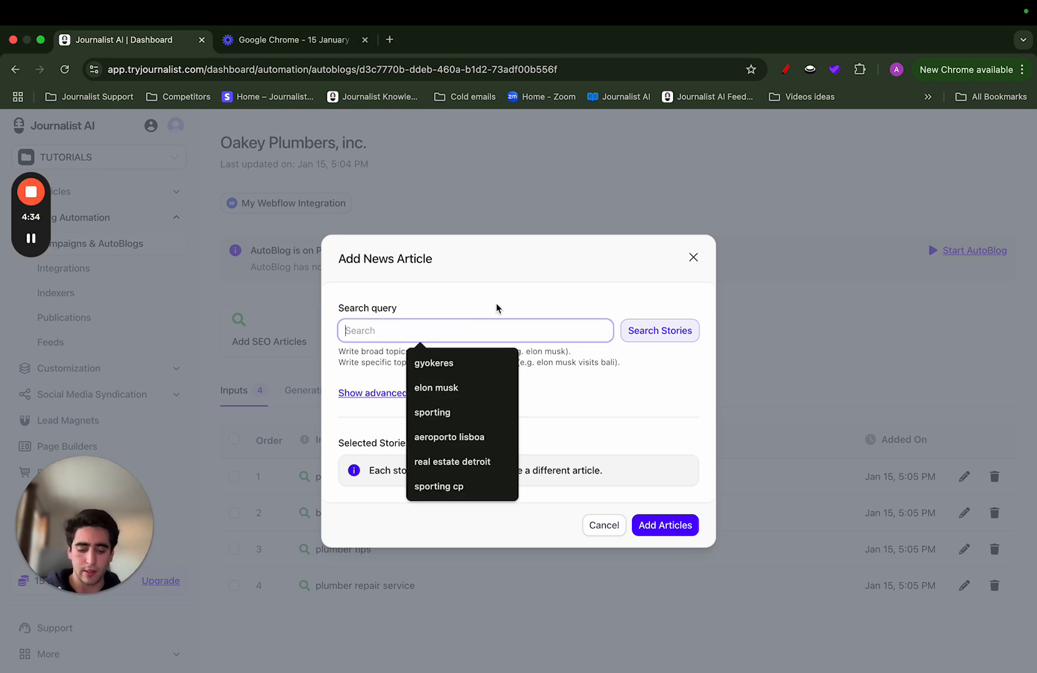
{"action": "type", "text": "plumber"}
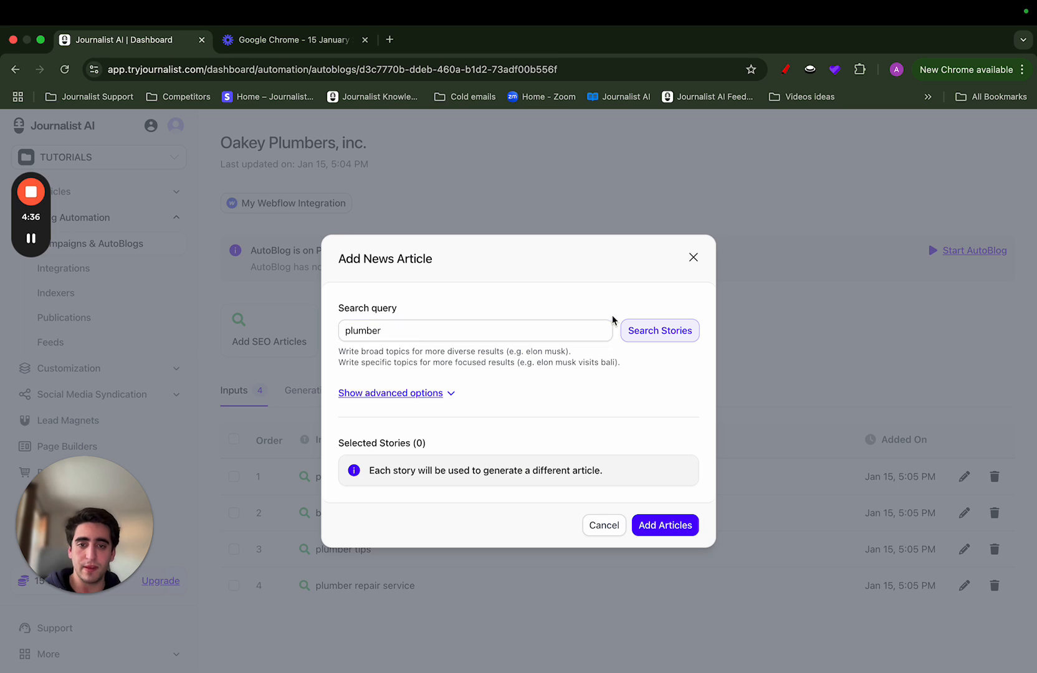
{"action": "left_click", "coordinate": [629, 331]}
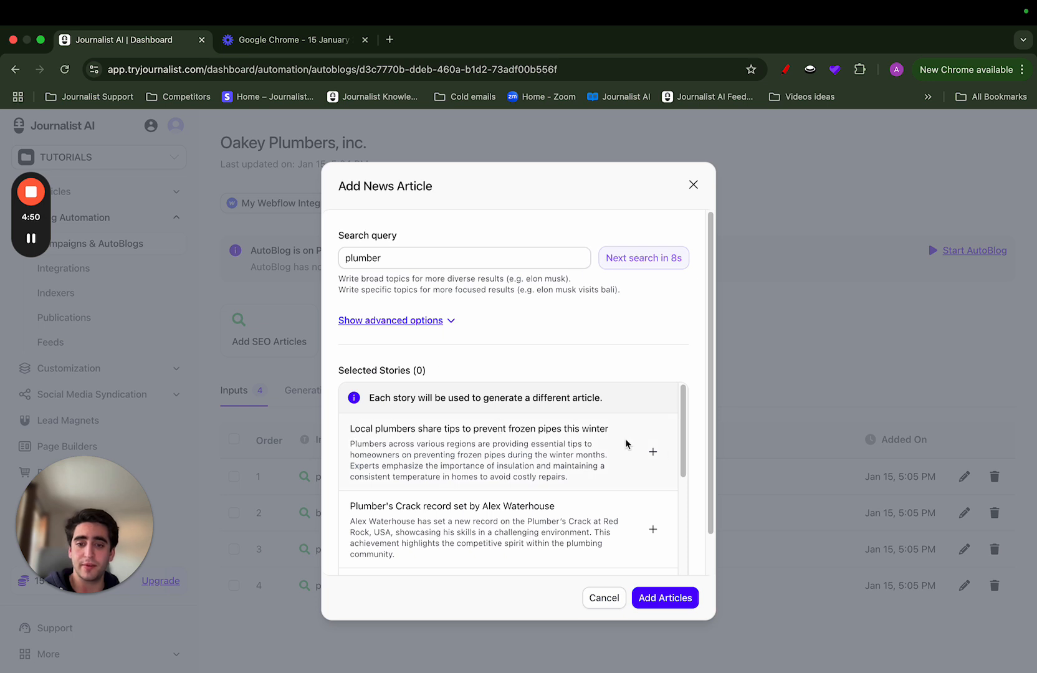
{"action": "left_click", "coordinate": [653, 452]}
{"action": "left_click", "coordinate": [666, 598]}
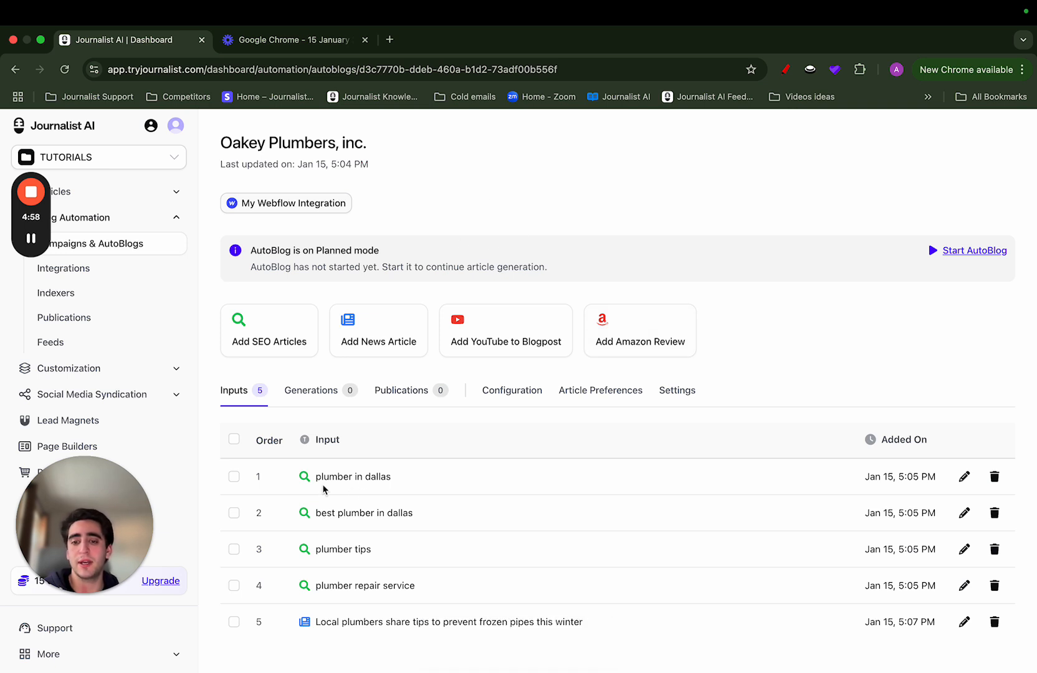
{"action": "triple_click", "coordinate": [343, 478]}
{"action": "left_click_drag", "start_coordinate": [316, 623], "coordinate": [618, 626]}
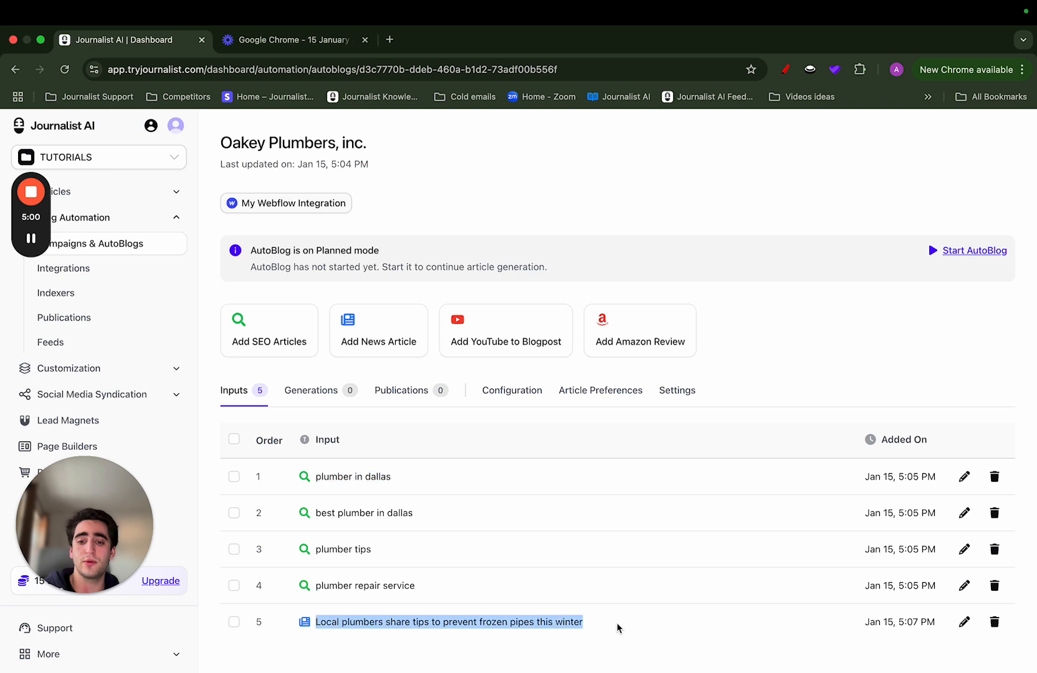
{"action": "left_click", "coordinate": [618, 625]}
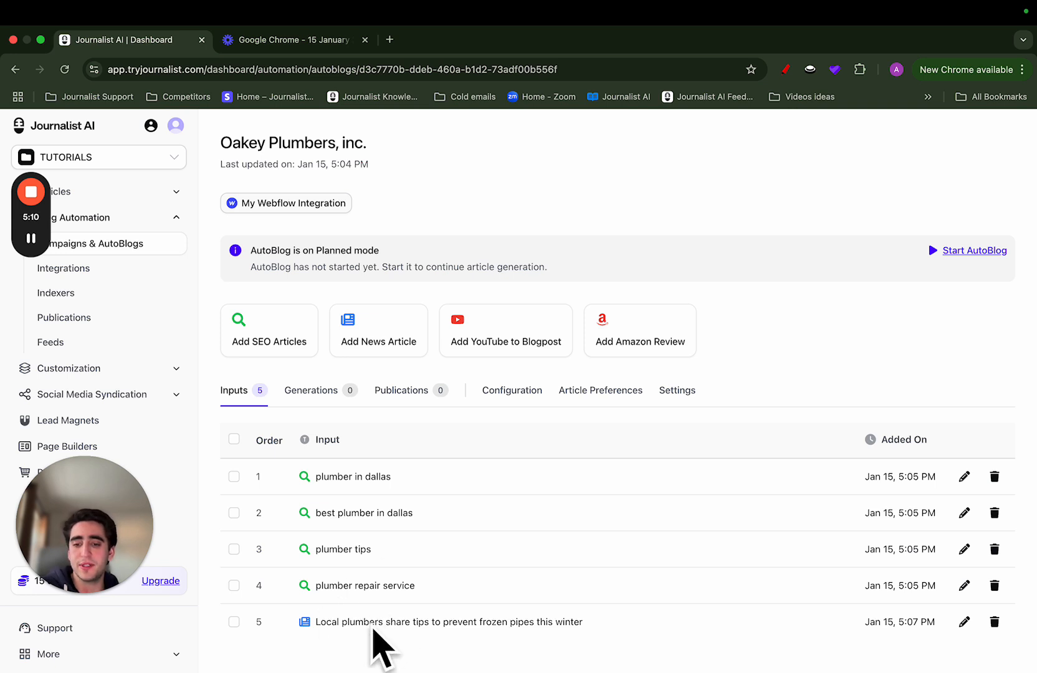
Try Start Case as the heading letter case for news articles, check the image settings, and close the preferences without saving
{"action": "left_click", "coordinate": [593, 392]}
{"action": "scroll", "coordinate": [610, 398], "scroll_direction": "down", "scroll_amount": 2}
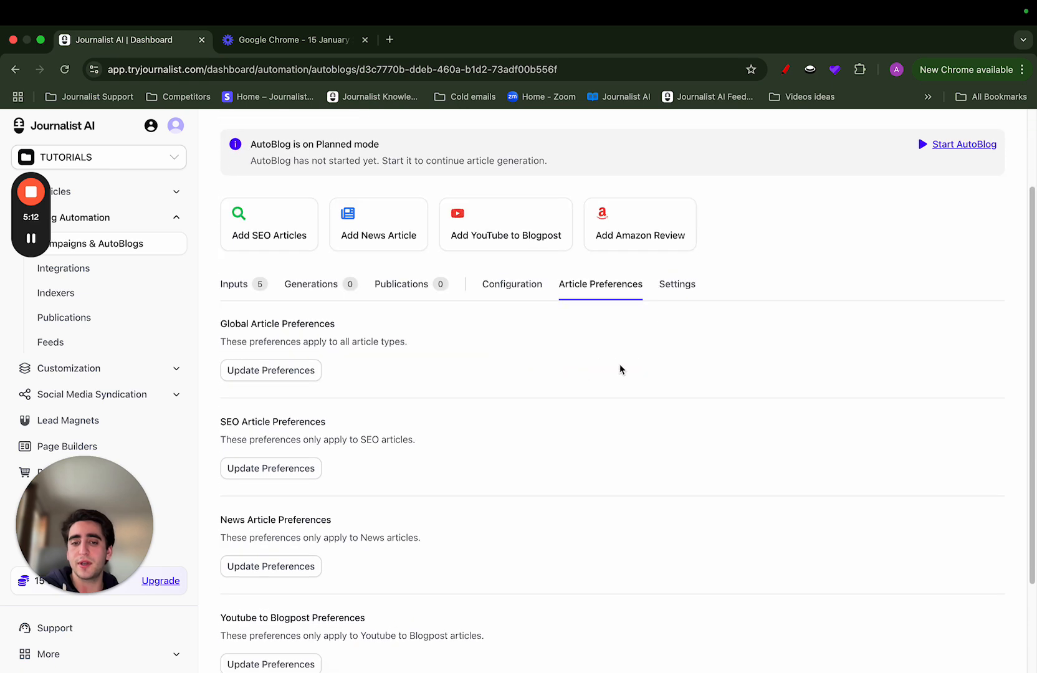
{"action": "scroll", "coordinate": [558, 343], "scroll_direction": "down", "scroll_amount": 2}
{"action": "left_click_drag", "start_coordinate": [212, 406], "coordinate": [393, 400]}
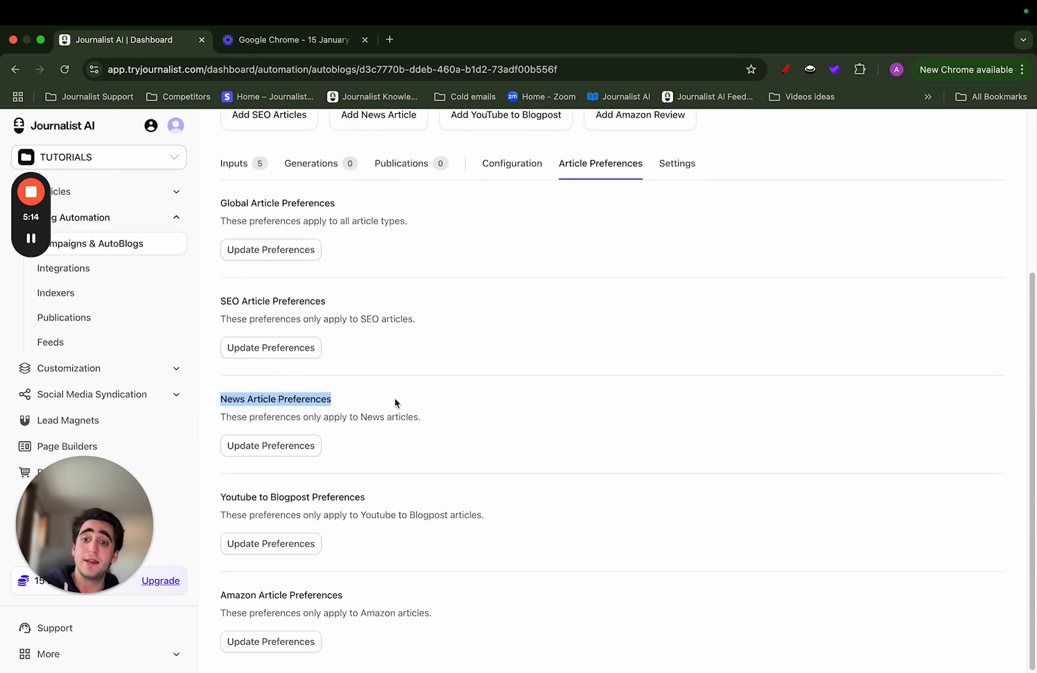
{"action": "left_click", "coordinate": [290, 454]}
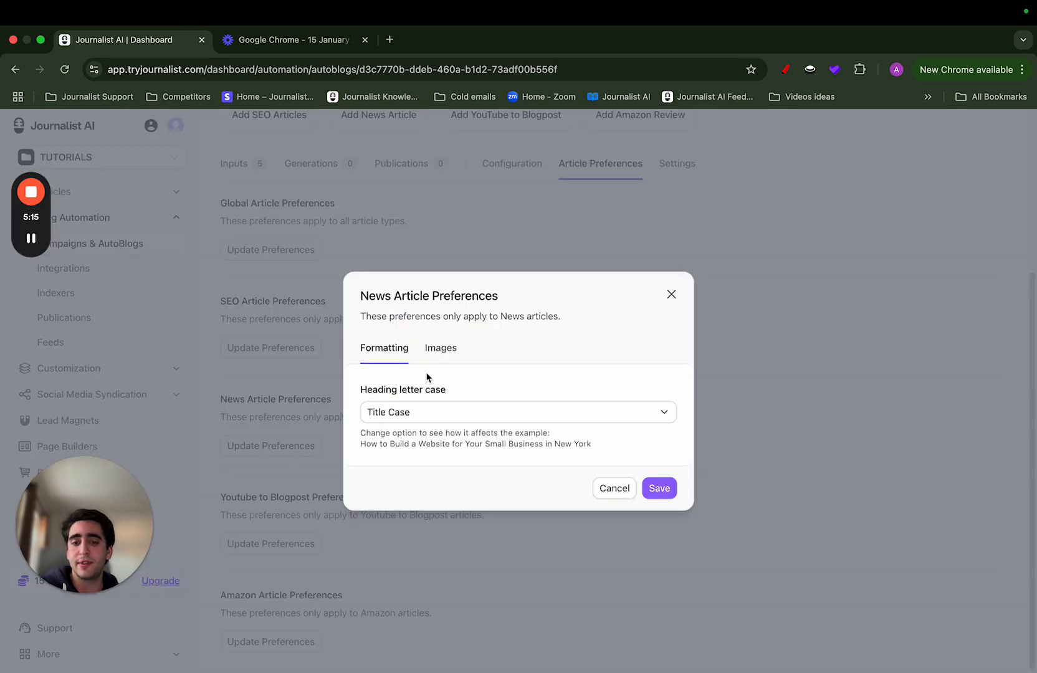
{"action": "left_click", "coordinate": [397, 412]}
{"action": "left_click", "coordinate": [399, 429]}
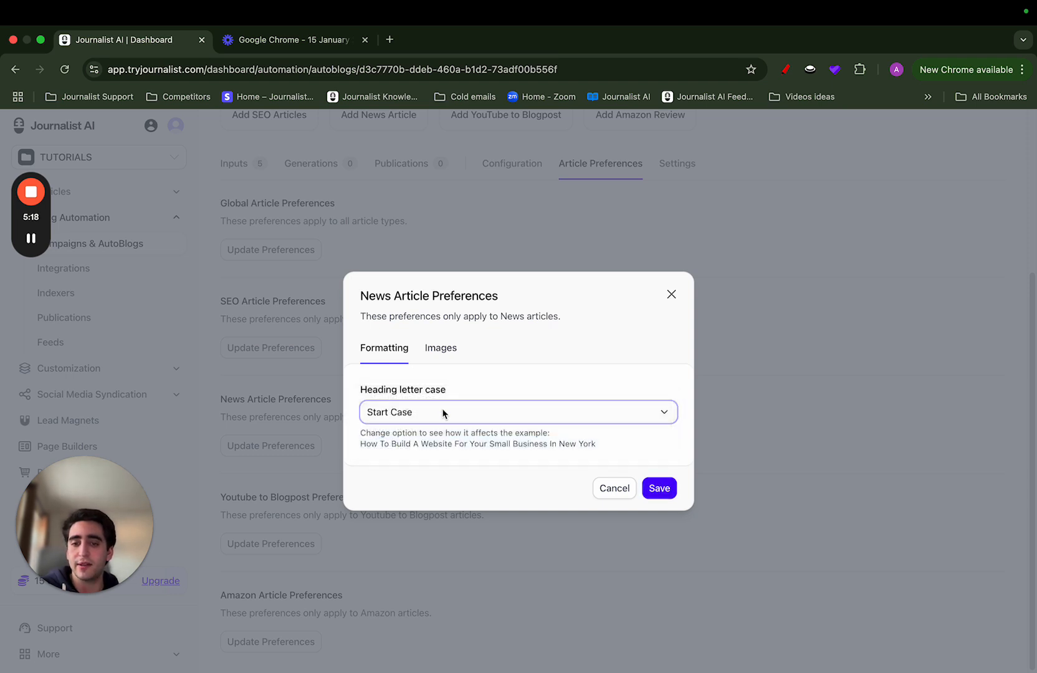
{"action": "left_click", "coordinate": [451, 347]}
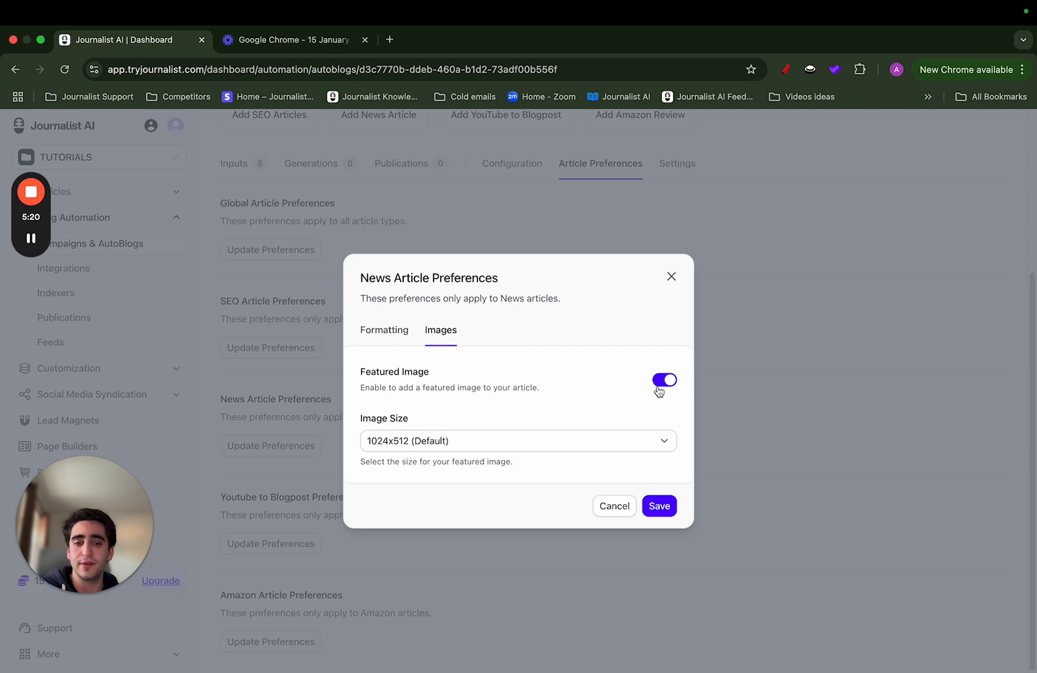
{"action": "left_click", "coordinate": [671, 278]}
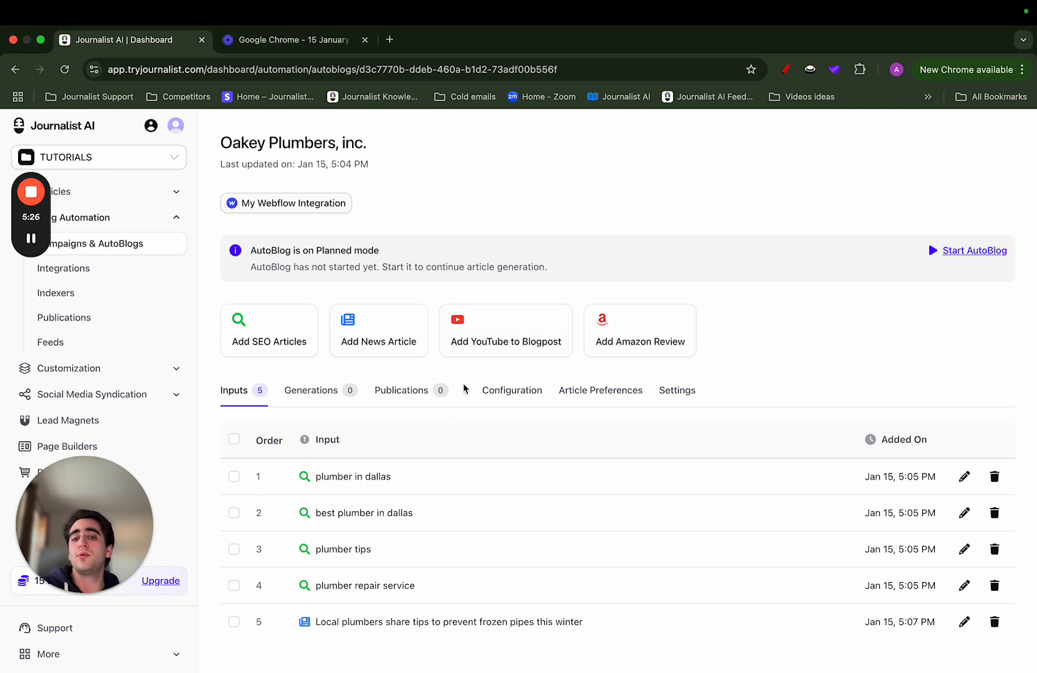
Review the campaign's configuration settings and the order of its queued SEO and news inputs
{"action": "left_click", "coordinate": [499, 394]}
{"action": "scroll", "coordinate": [533, 410], "scroll_direction": "down", "scroll_amount": 3}
{"action": "scroll", "coordinate": [533, 411], "scroll_direction": "down", "scroll_amount": 2}
{"action": "scroll", "coordinate": [253, 409], "scroll_direction": "up", "scroll_amount": 5}
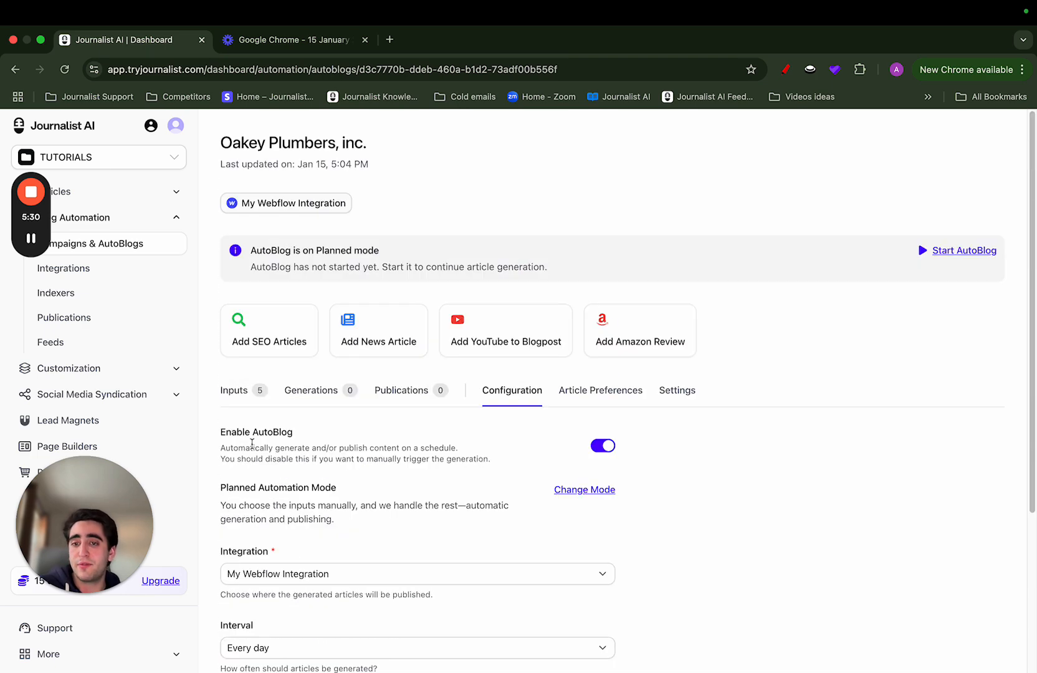
{"action": "left_click", "coordinate": [241, 399]}
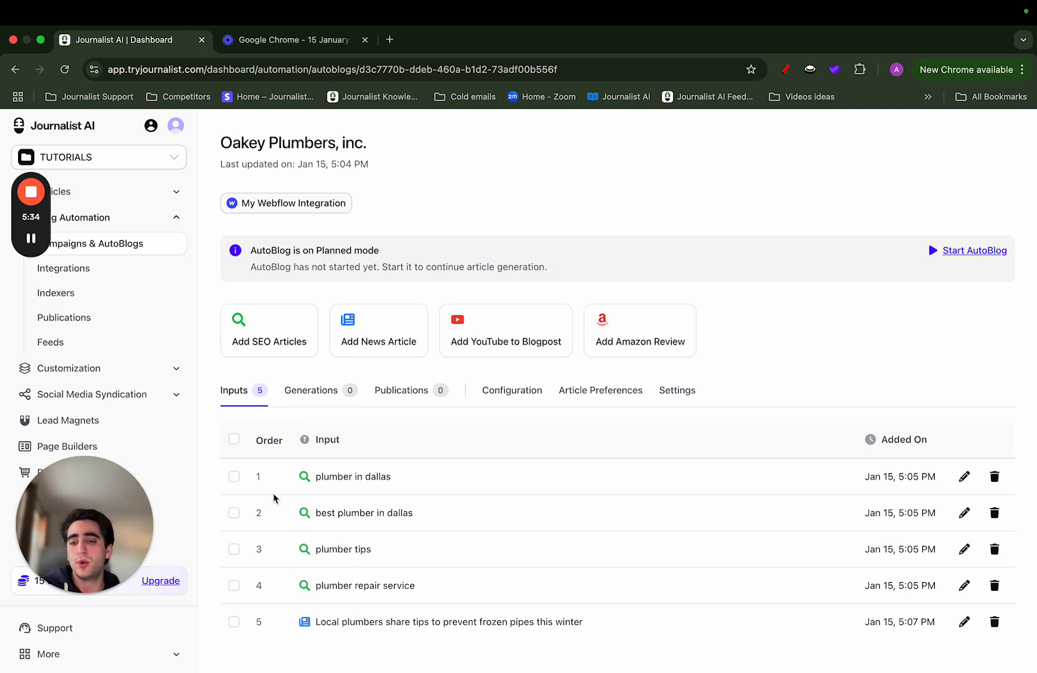
{"action": "left_click_drag", "start_coordinate": [300, 478], "coordinate": [438, 527]}
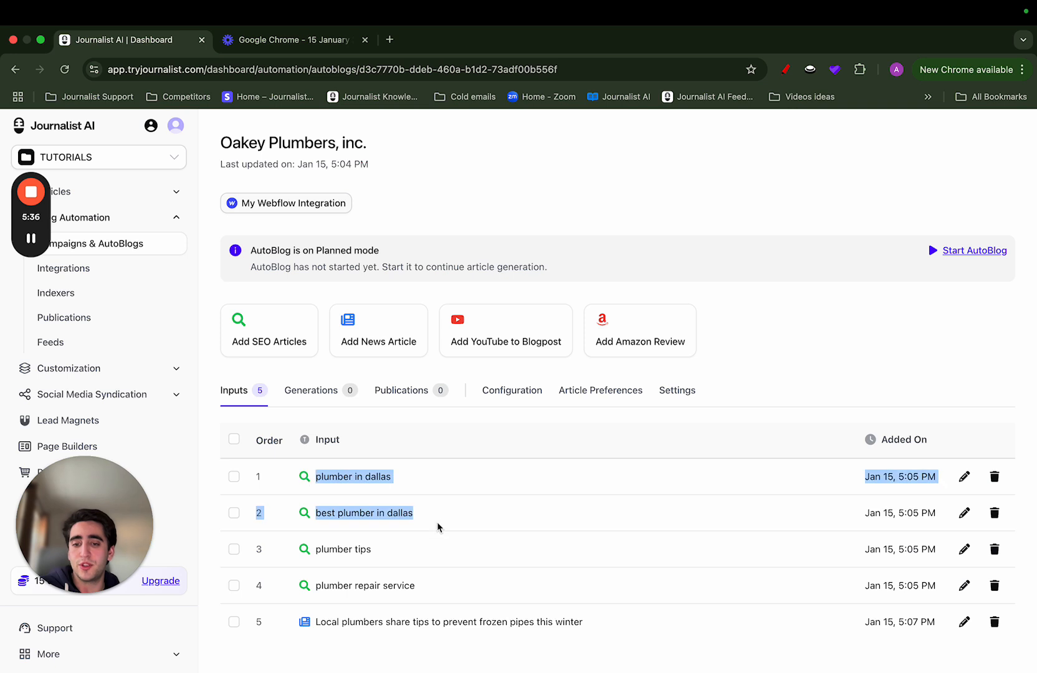
{"action": "left_click_drag", "start_coordinate": [296, 560], "coordinate": [421, 590]}
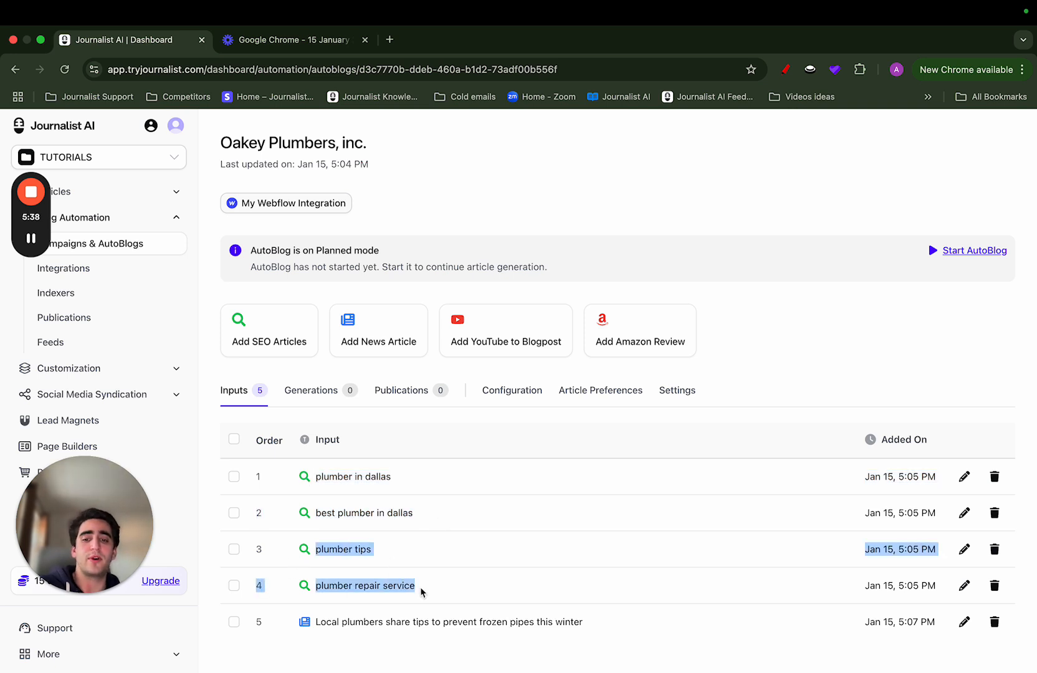
{"action": "left_click_drag", "start_coordinate": [300, 635], "coordinate": [561, 632]}
{"action": "left_click", "coordinate": [539, 648]}
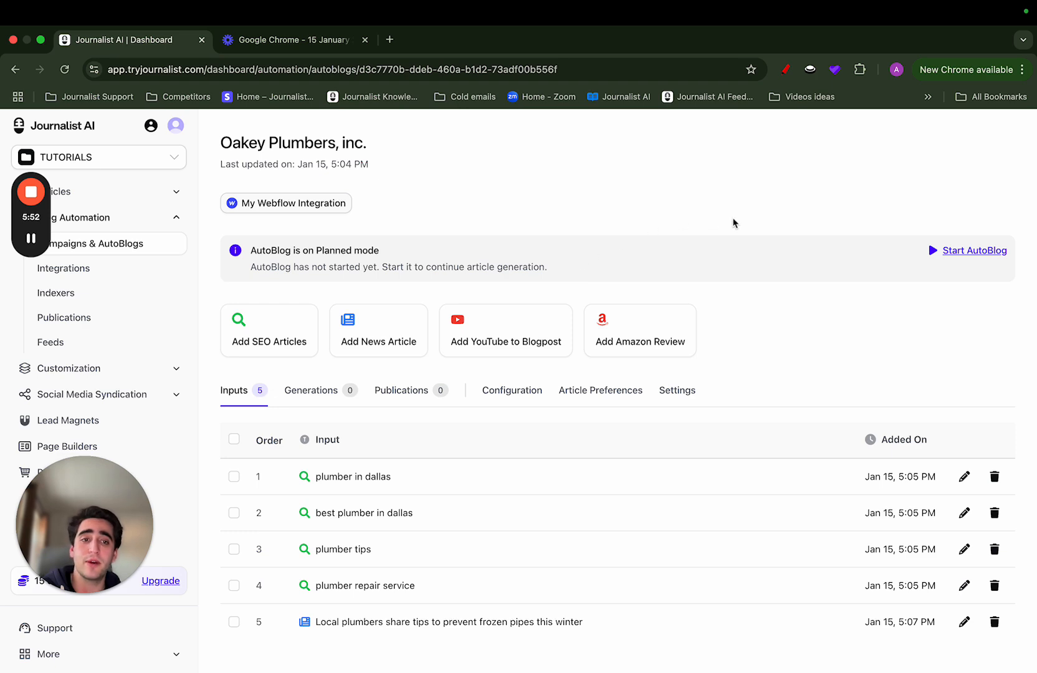
Try a Start Later date of 30/01/2025, 17:04 for the AutoBlog, and start it with Start Now instead
{"action": "left_click", "coordinate": [948, 255]}
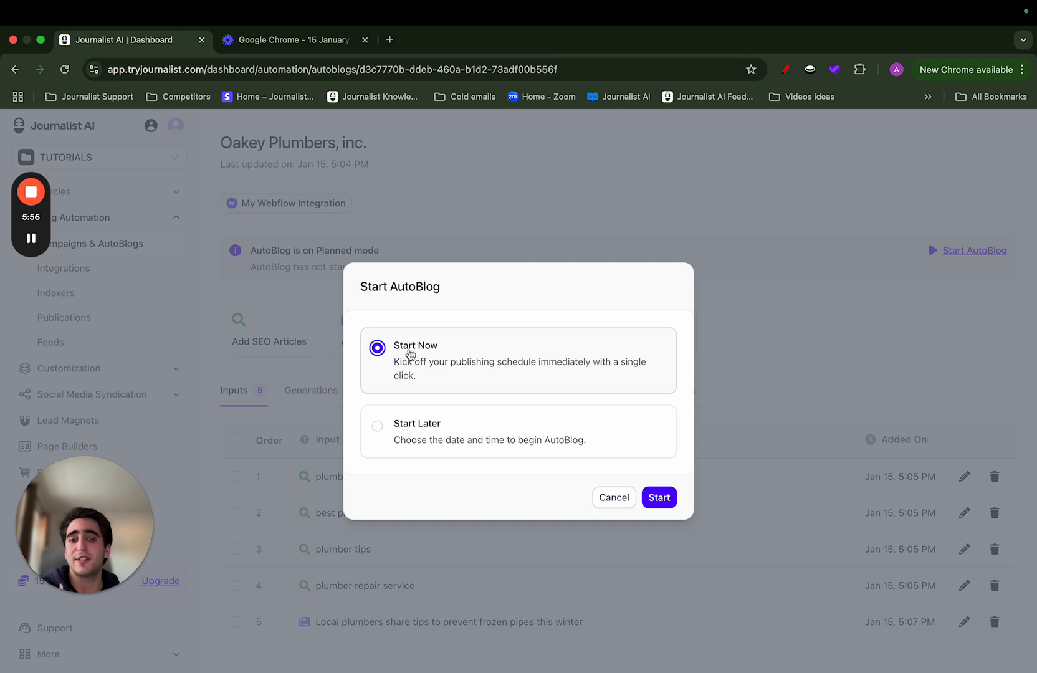
{"action": "left_click", "coordinate": [447, 437]}
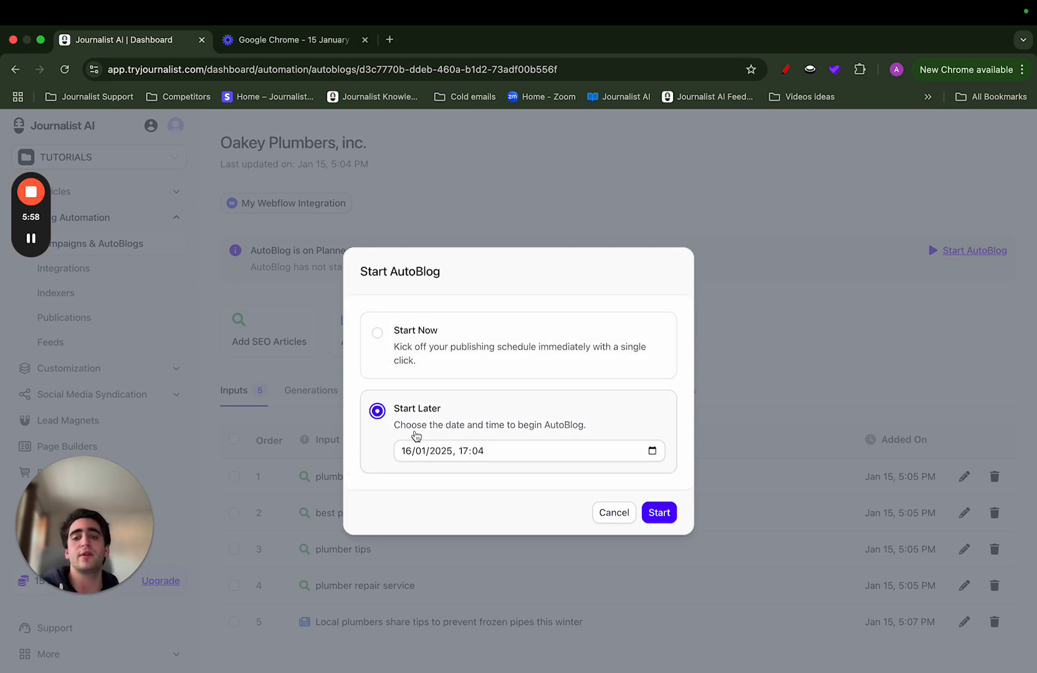
{"action": "left_click", "coordinate": [656, 453]}
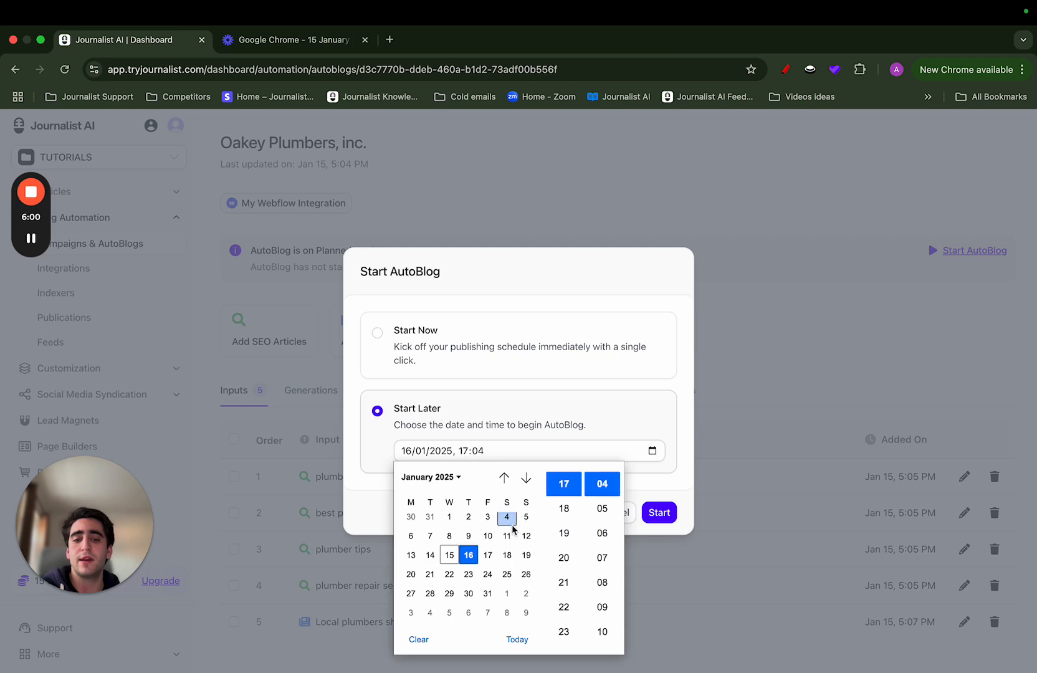
{"action": "left_click", "coordinate": [475, 560]}
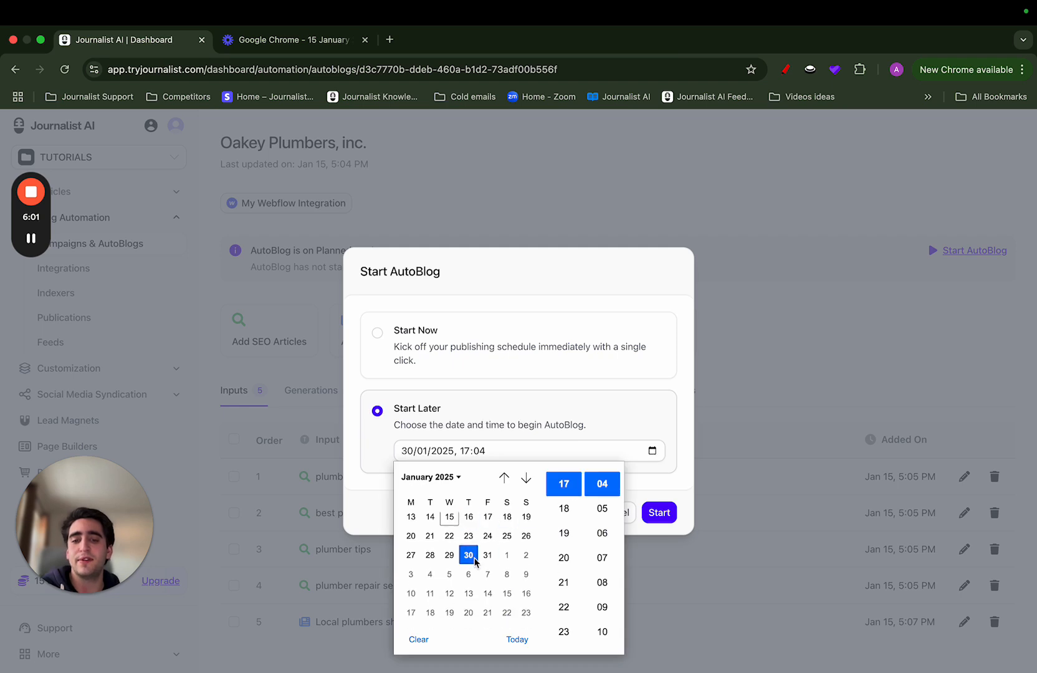
{"action": "left_click", "coordinate": [517, 430]}
{"action": "left_click", "coordinate": [405, 350]}
{"action": "left_click", "coordinate": [661, 501]}
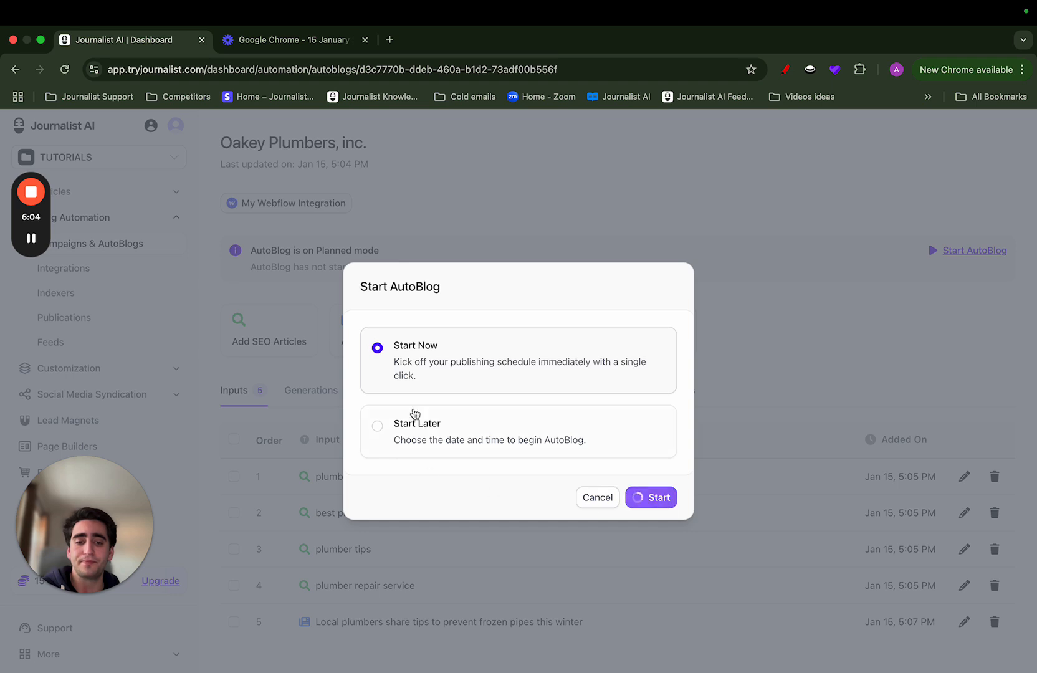